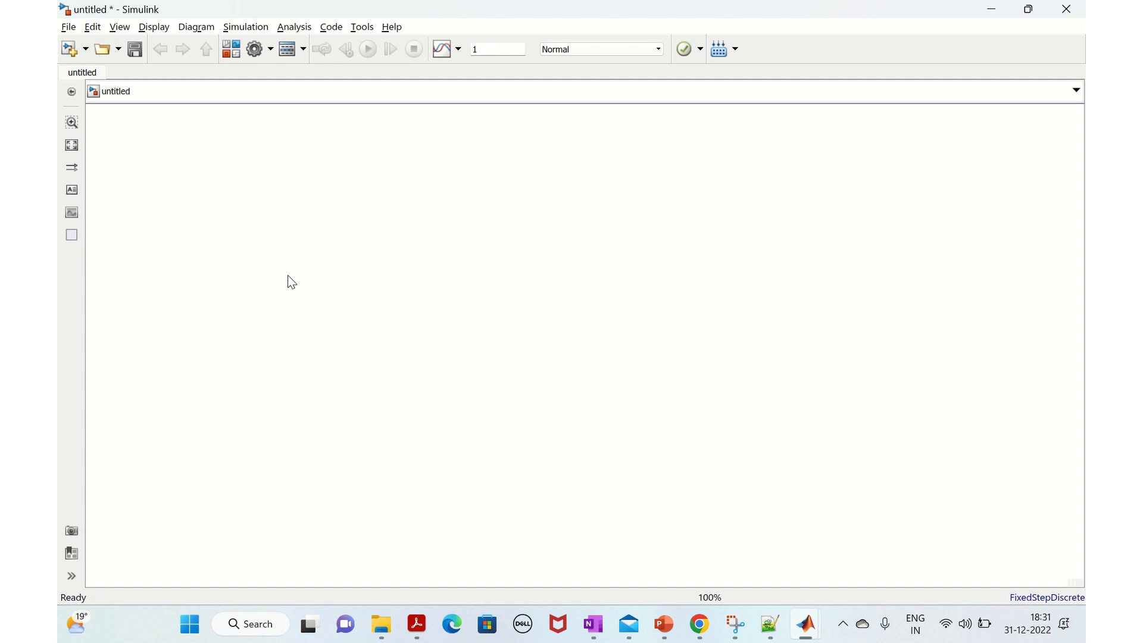
# Add an Enabled Subsystem block from Simulink/Ports & Subsystems to the empty model
pyautogui.doubleClick(244, 298)
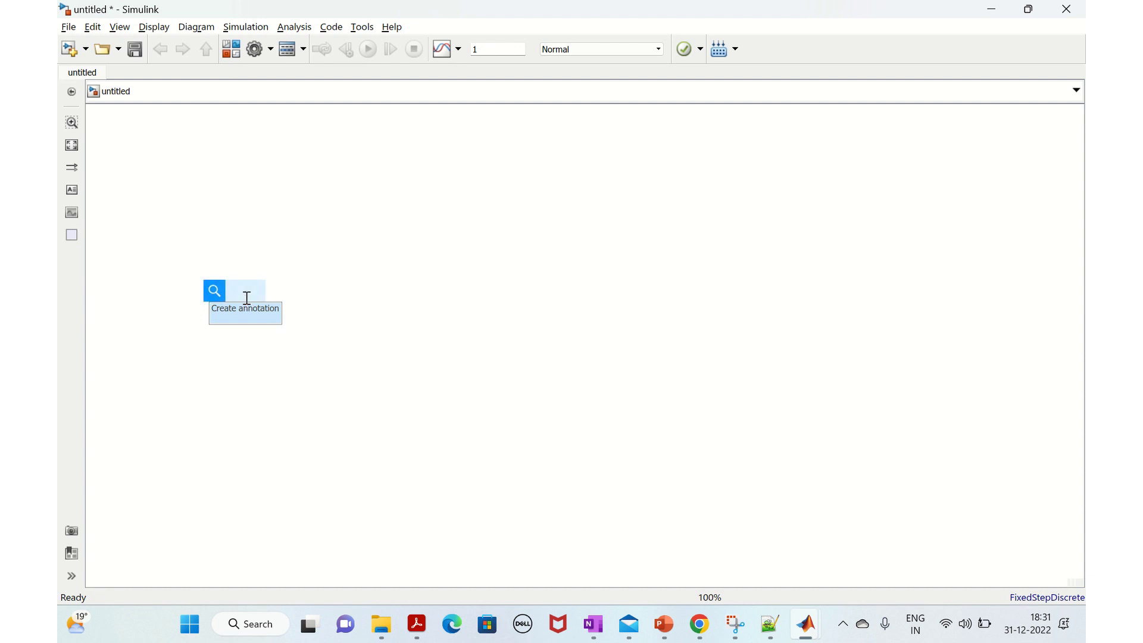
pyautogui.write('enable')
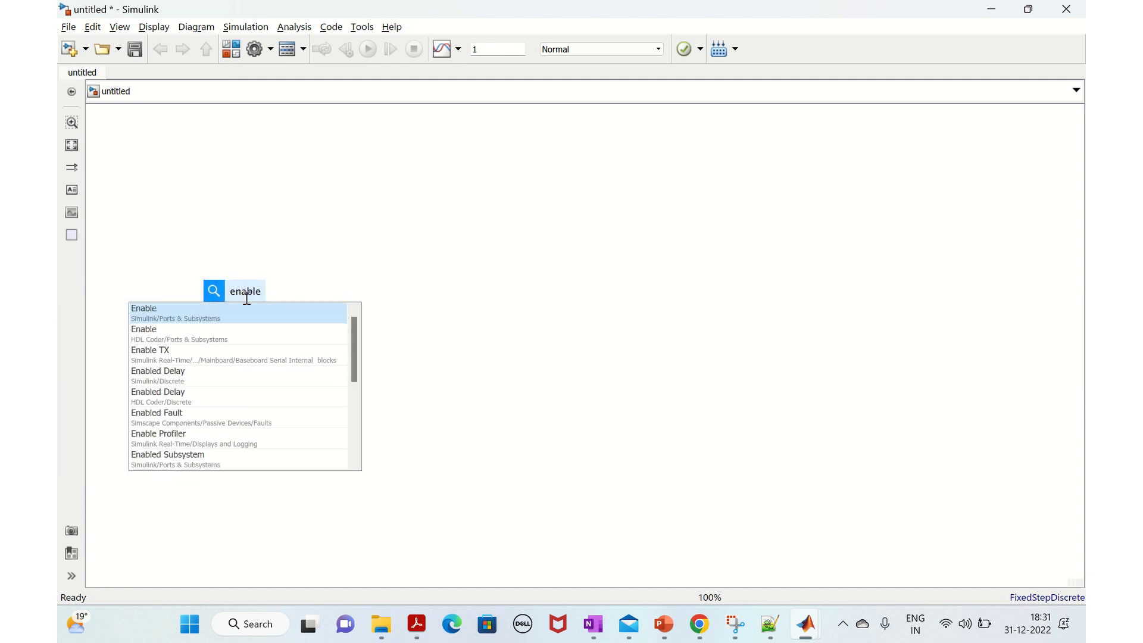
pyautogui.doubleClick(209, 460)
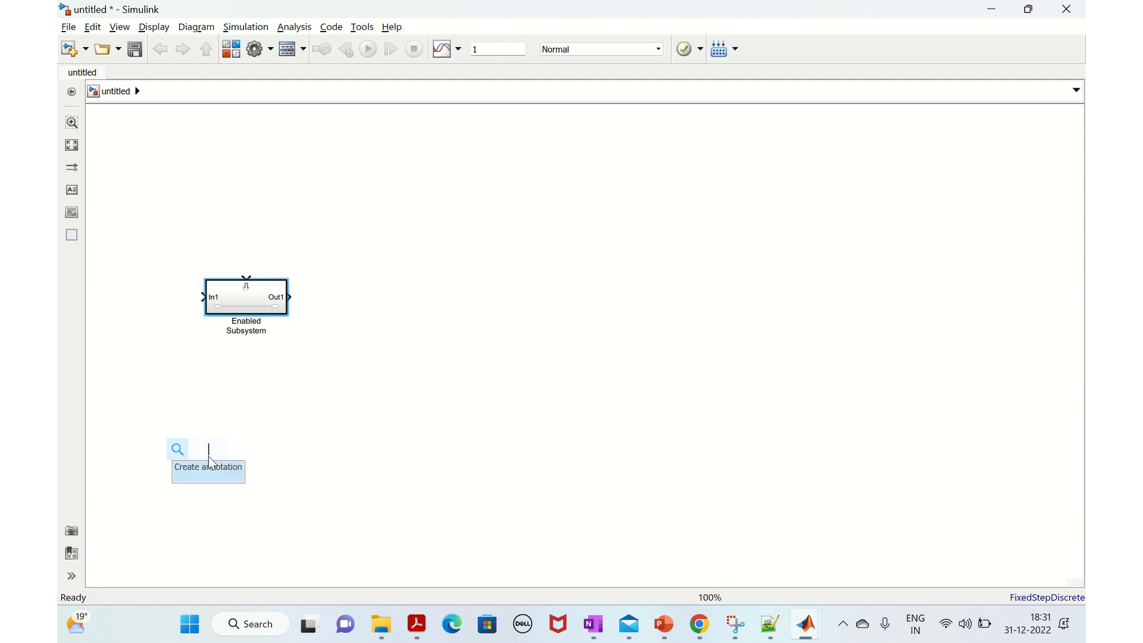
pyautogui.click(247, 313)
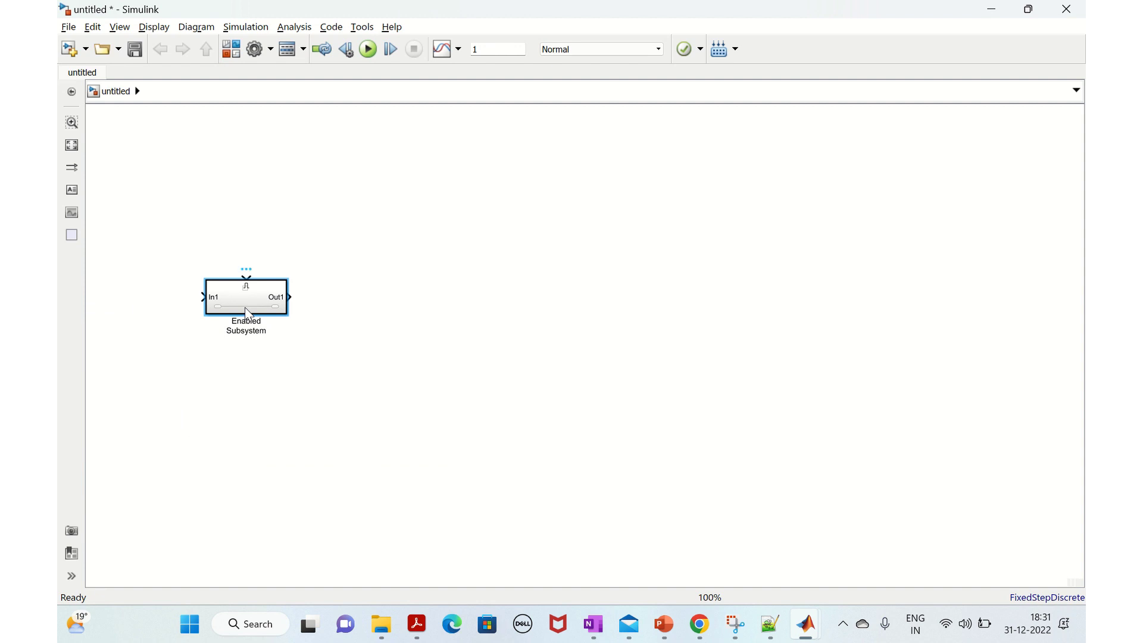
# Duplicate the Enabled Subsystem and arrange the original lower and the copy higher and farther right
pyautogui.hotkey('ctrl', 'c')
pyautogui.click(490, 263)
pyautogui.hotkey('ctrl', 'v')
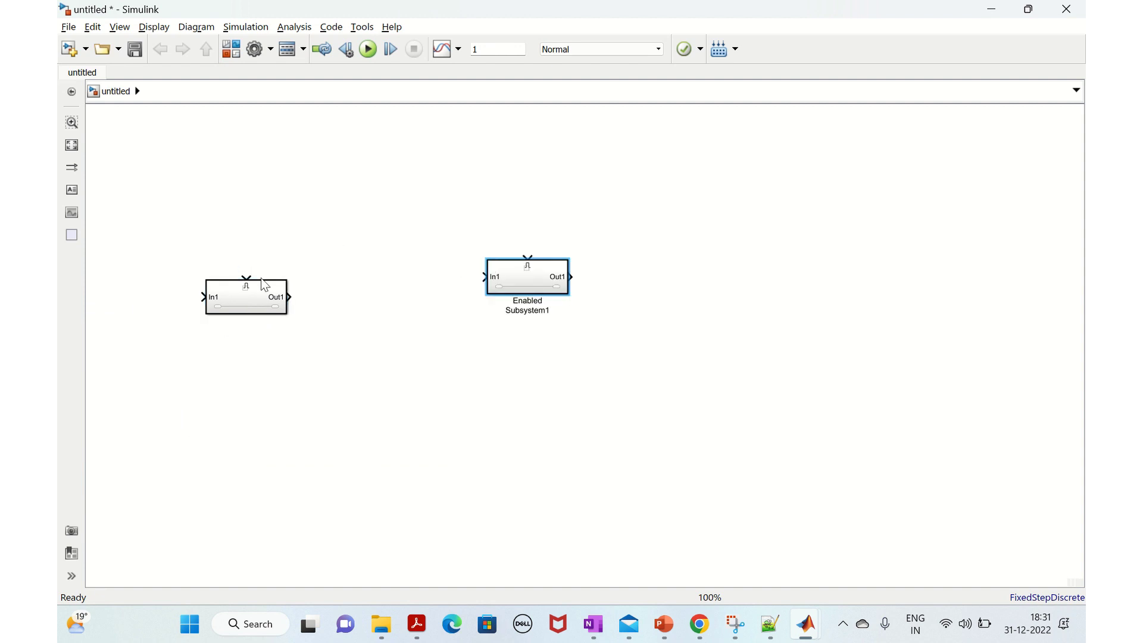
pyautogui.moveTo(252, 302); pyautogui.dragTo(309, 360)
pyautogui.moveTo(522, 272); pyautogui.dragTo(511, 271)
# Add a Repeating Sequence Stair block left of the subsystems and place a copy of it beside the lower subsystem
pyautogui.doubleClick(127, 213)
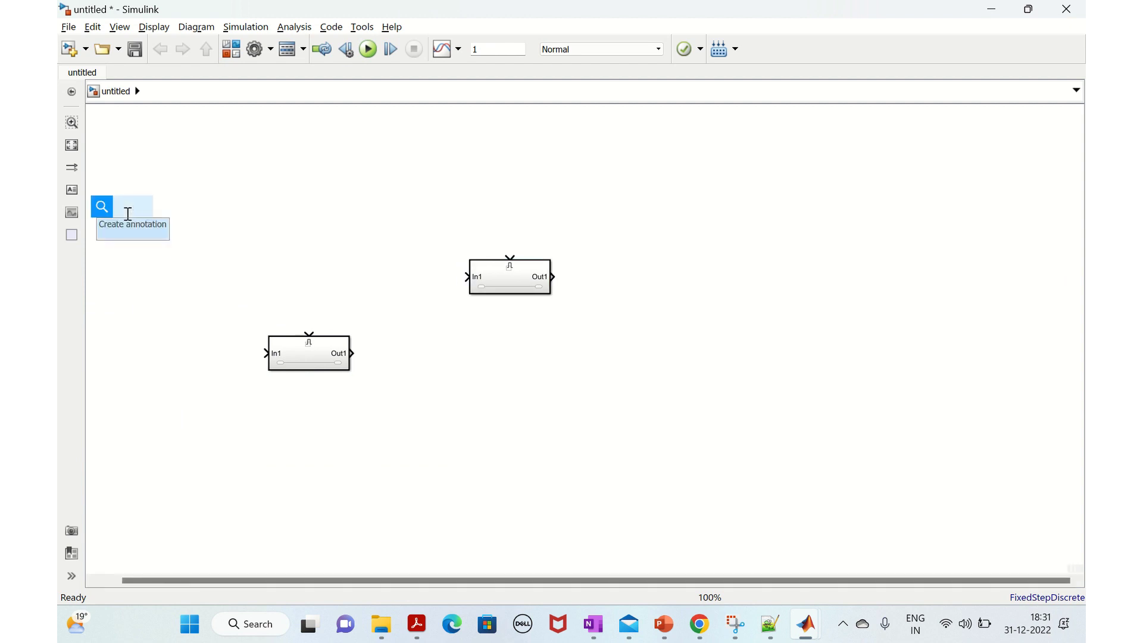
pyautogui.write('repe')
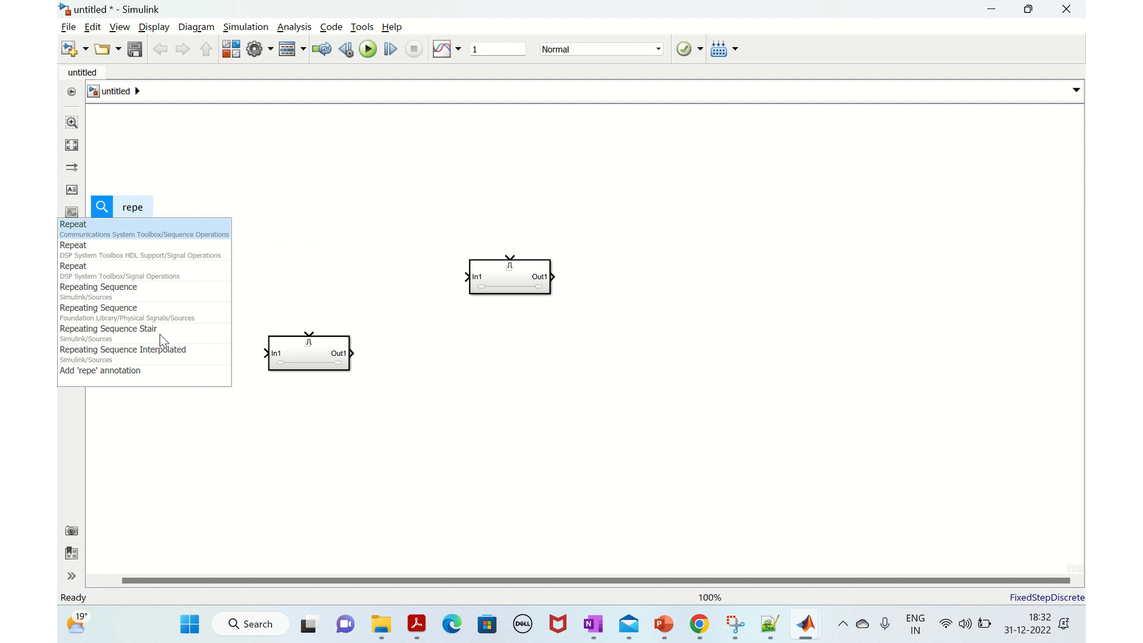
pyautogui.doubleClick(155, 338)
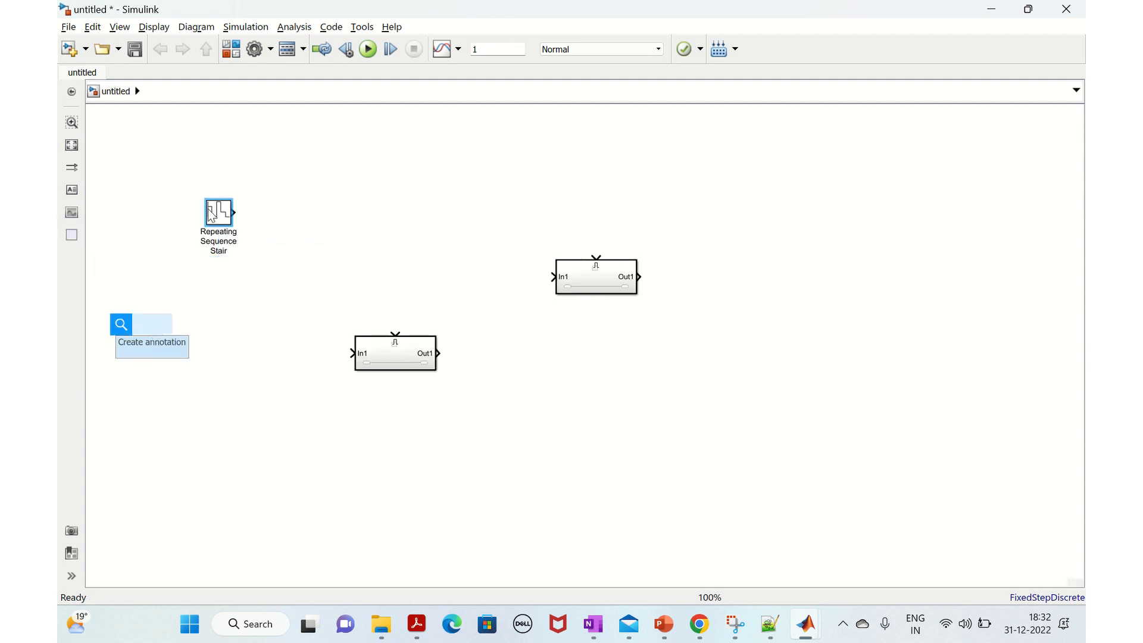
pyautogui.click(213, 214)
pyautogui.moveTo(213, 215); pyautogui.dragTo(195, 367)
# Move the lower Enabled Subsystem closer to its stair source and the upper one farther right
pyautogui.click(379, 351)
pyautogui.moveTo(379, 351); pyautogui.dragTo(302, 355)
pyautogui.moveTo(579, 275); pyautogui.dragTo(615, 262)
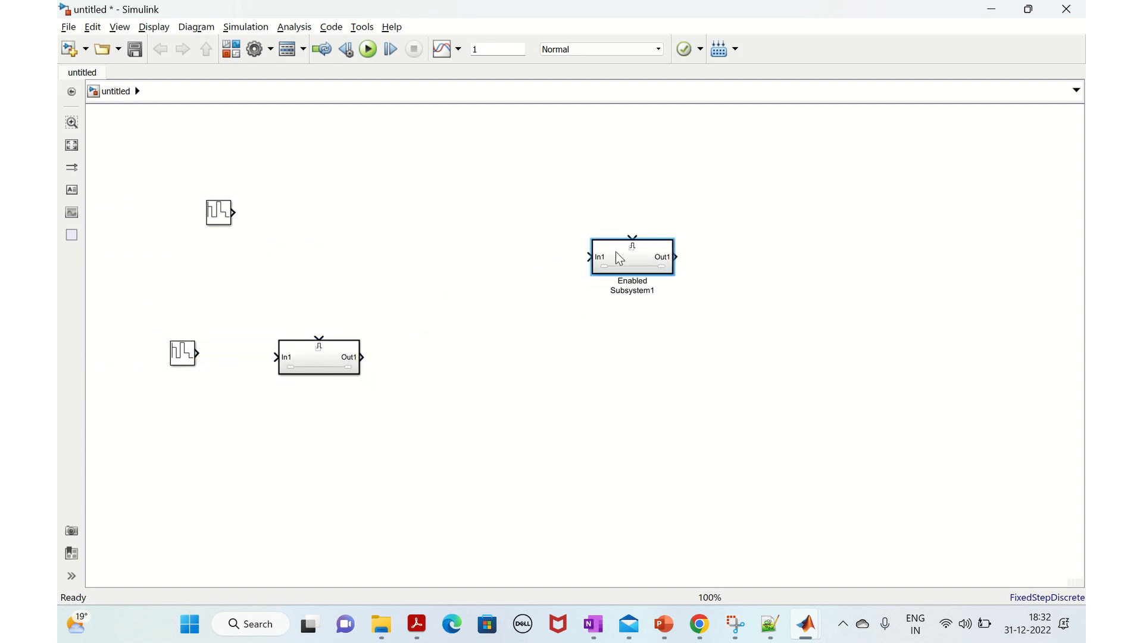
# Paste a third Repeating Sequence Stair block to the left of the upper Enabled Subsystem
pyautogui.click(492, 223)
pyautogui.hotkey('ctrl', 'v')
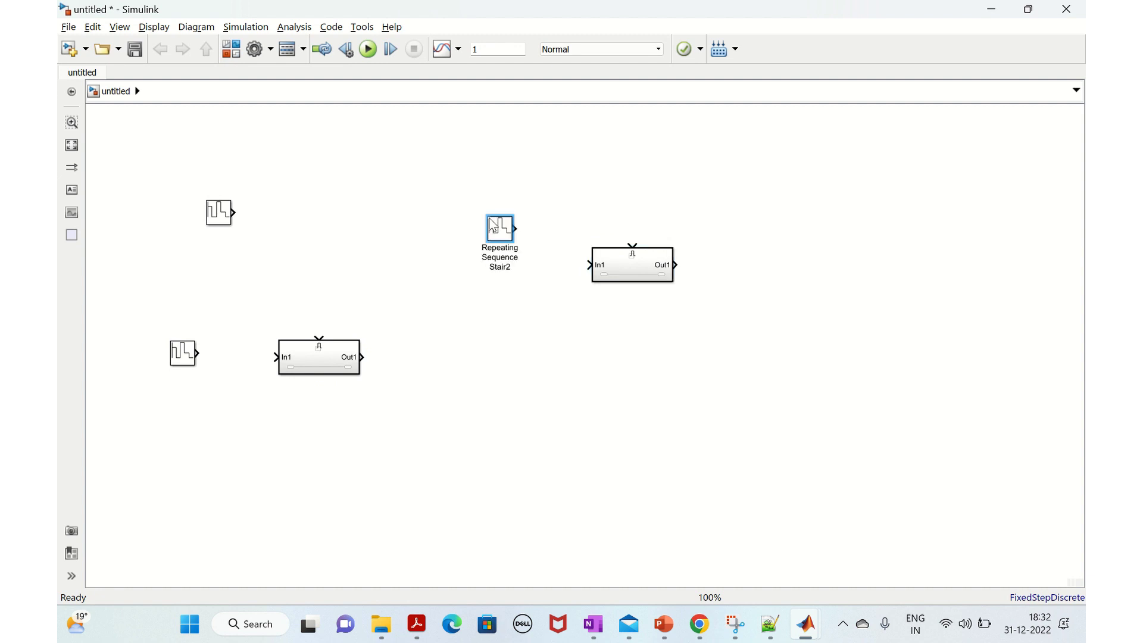
pyautogui.moveTo(497, 225); pyautogui.dragTo(470, 228)
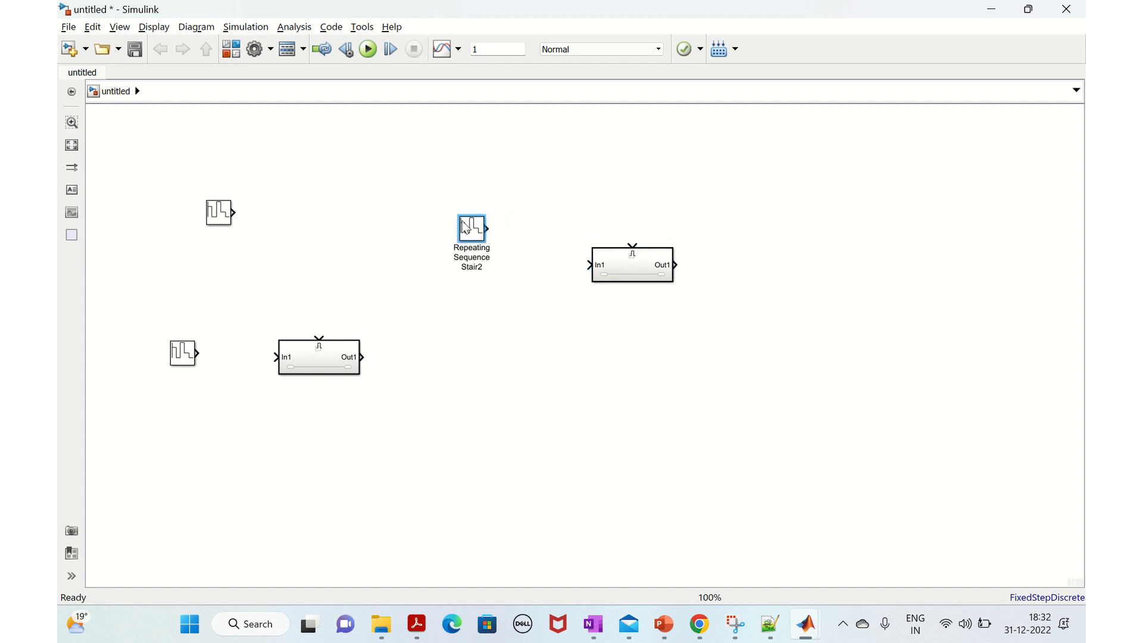
# Add a Logical Operator block from Simulink/Logic and Bit Operations above the third stair source
pyautogui.doubleClick(436, 159)
pyautogui.write('logo')
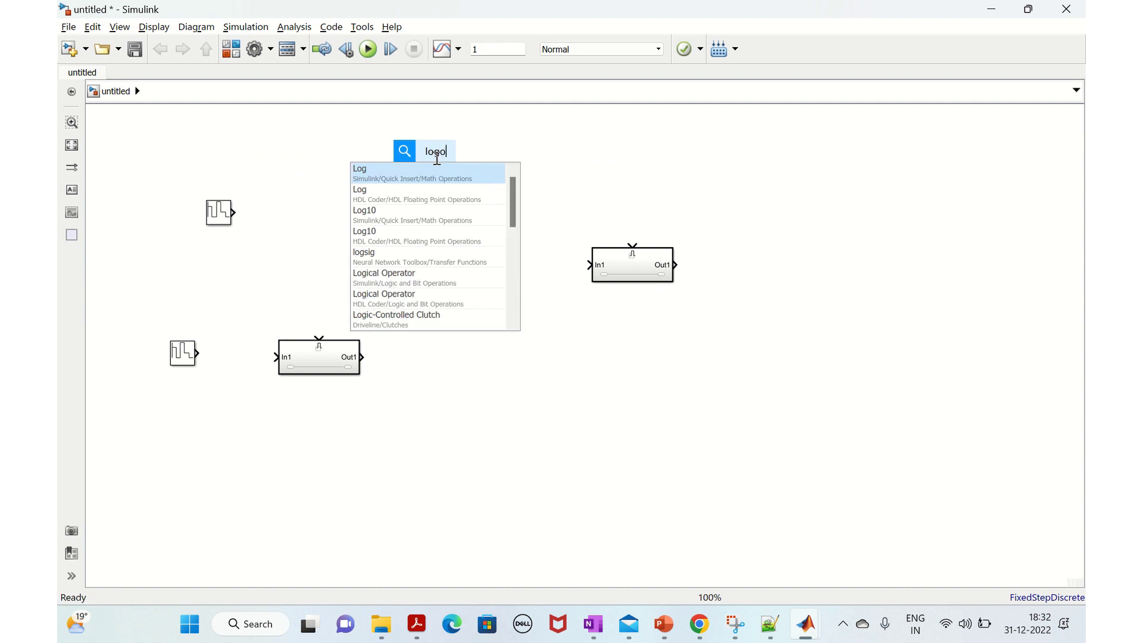
pyautogui.press('BackSpace')
pyautogui.write('i')
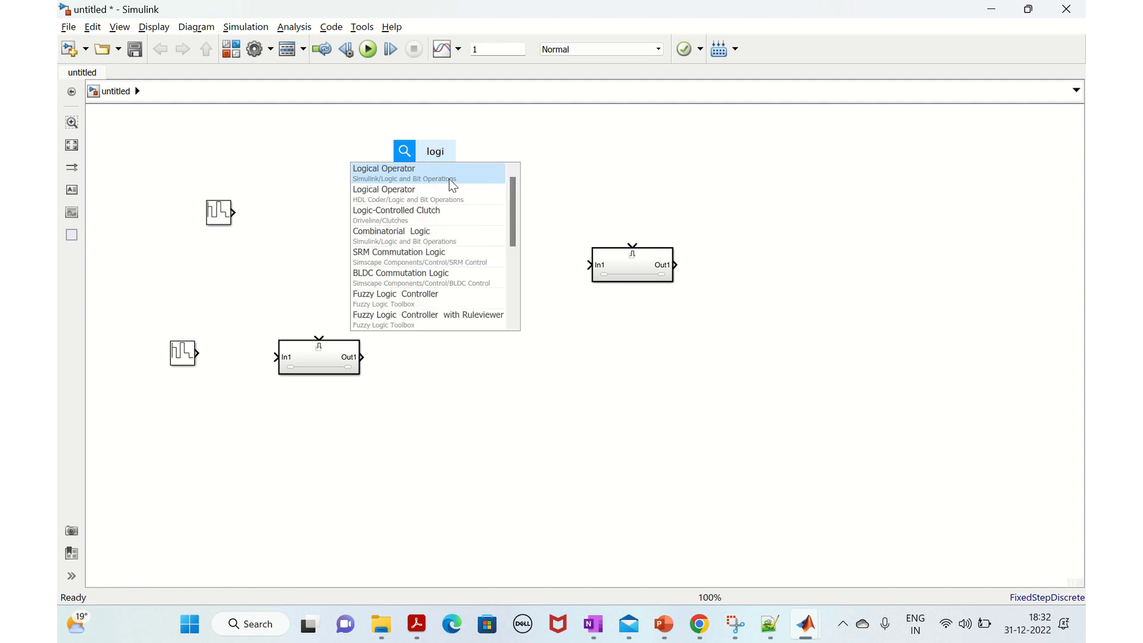
pyautogui.click(449, 179)
# Set the Logical Operator block's operator to NOT
pyautogui.doubleClick(435, 159)
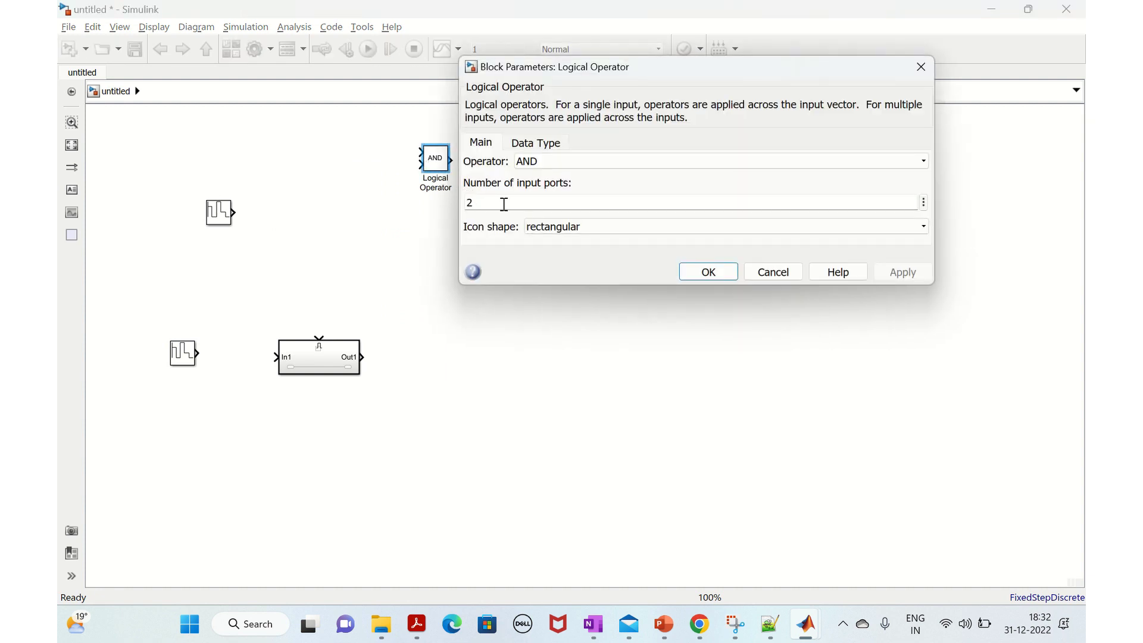
pyautogui.click(569, 159)
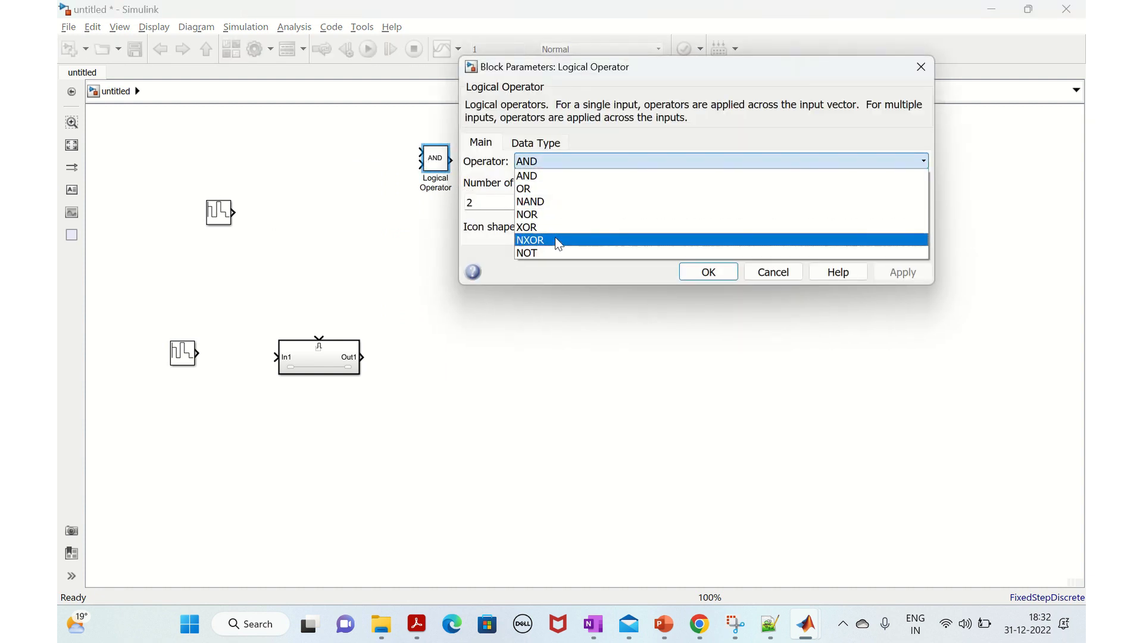
pyautogui.click(554, 252)
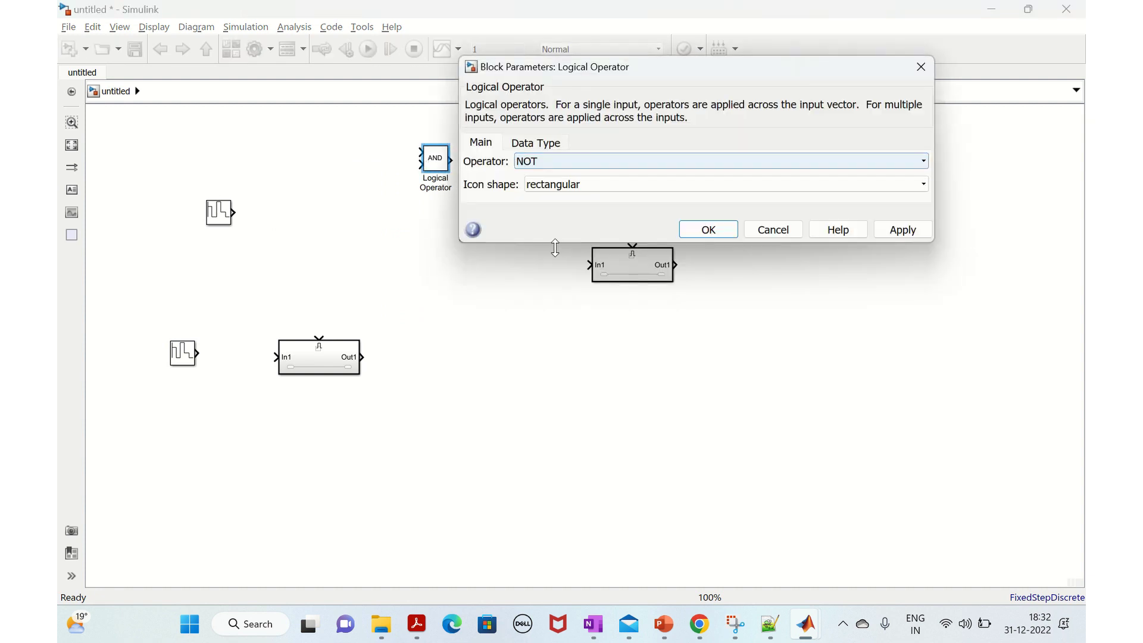
pyautogui.click(905, 234)
pyautogui.click(708, 230)
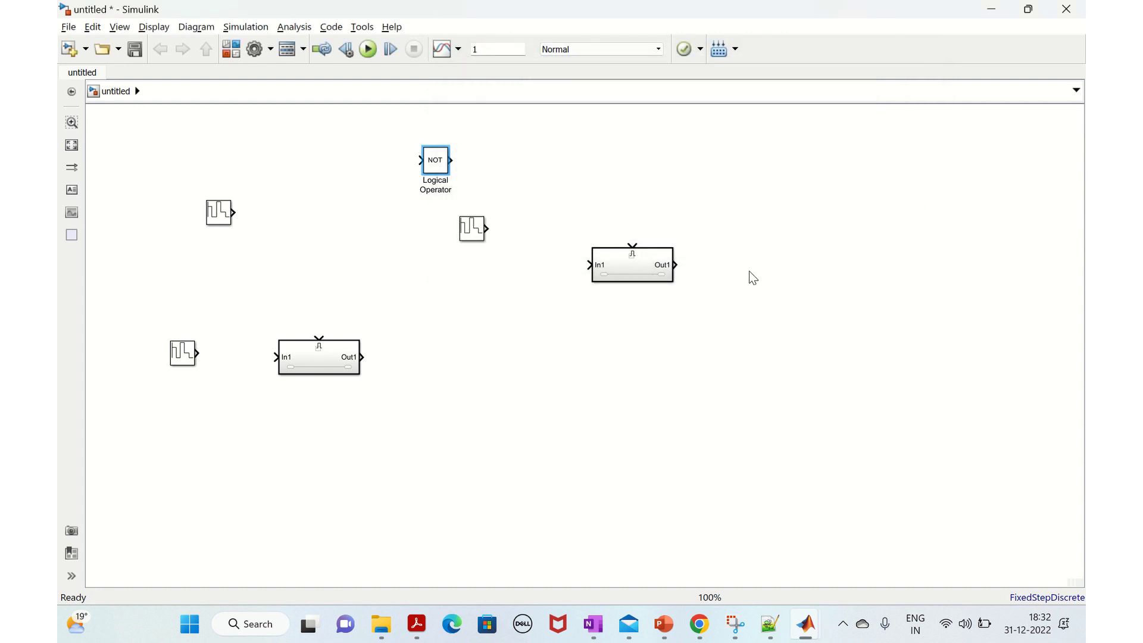
# Add a Scope block at the far right of the model
pyautogui.doubleClick(885, 202)
pyautogui.write('sc')
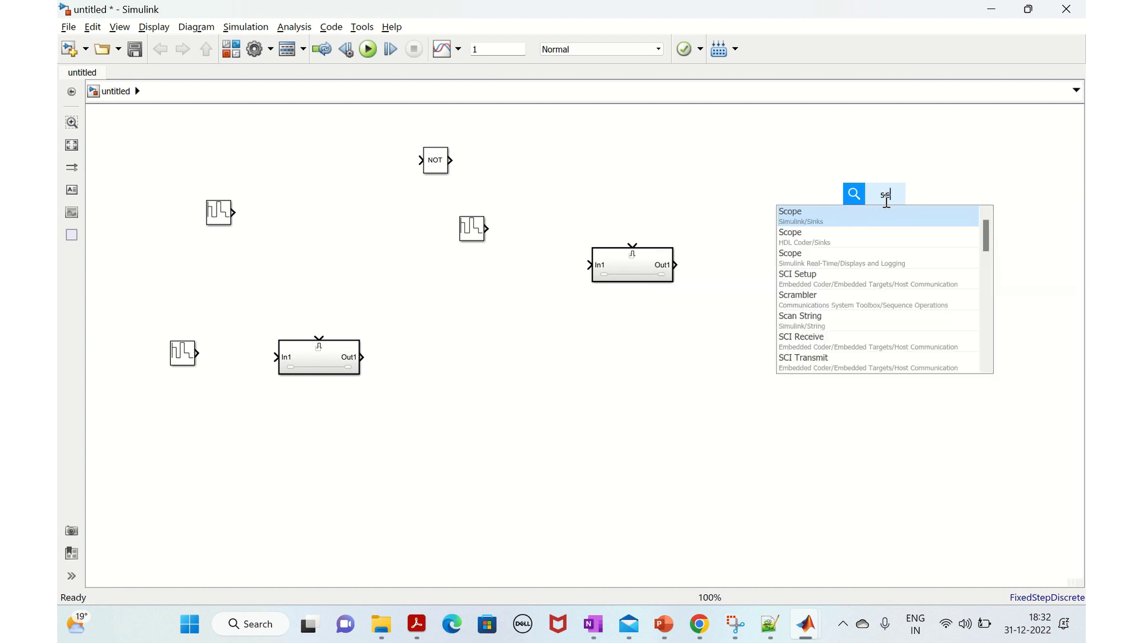
pyautogui.write('op')
pyautogui.click(898, 219)
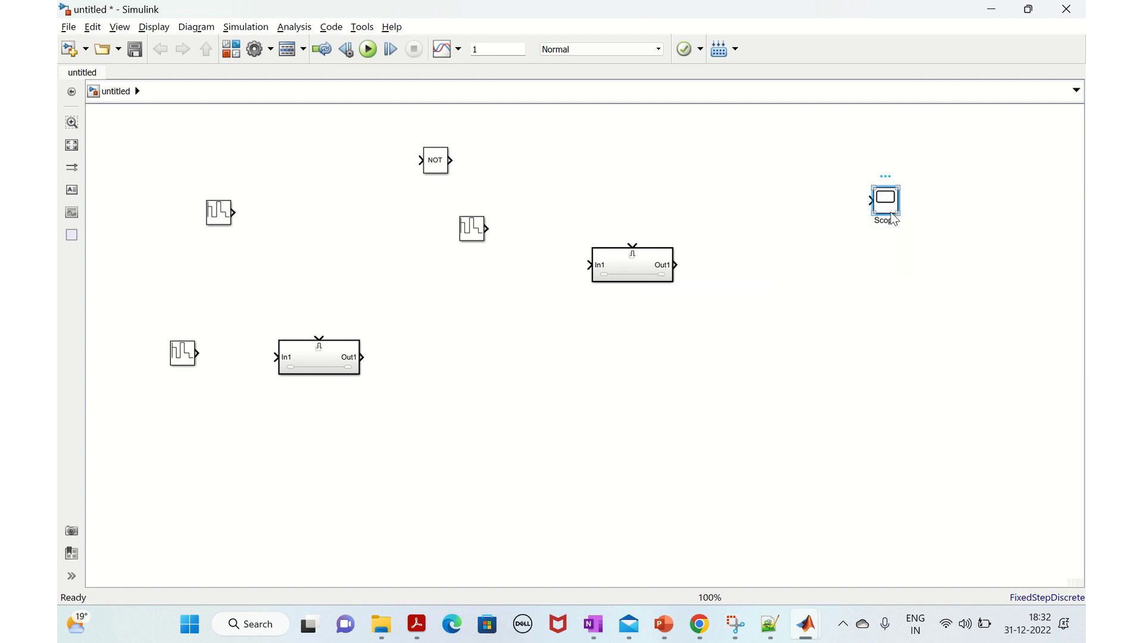
# Set the Scope's number of input ports to 2 and close the scope window
pyautogui.doubleClick(891, 213)
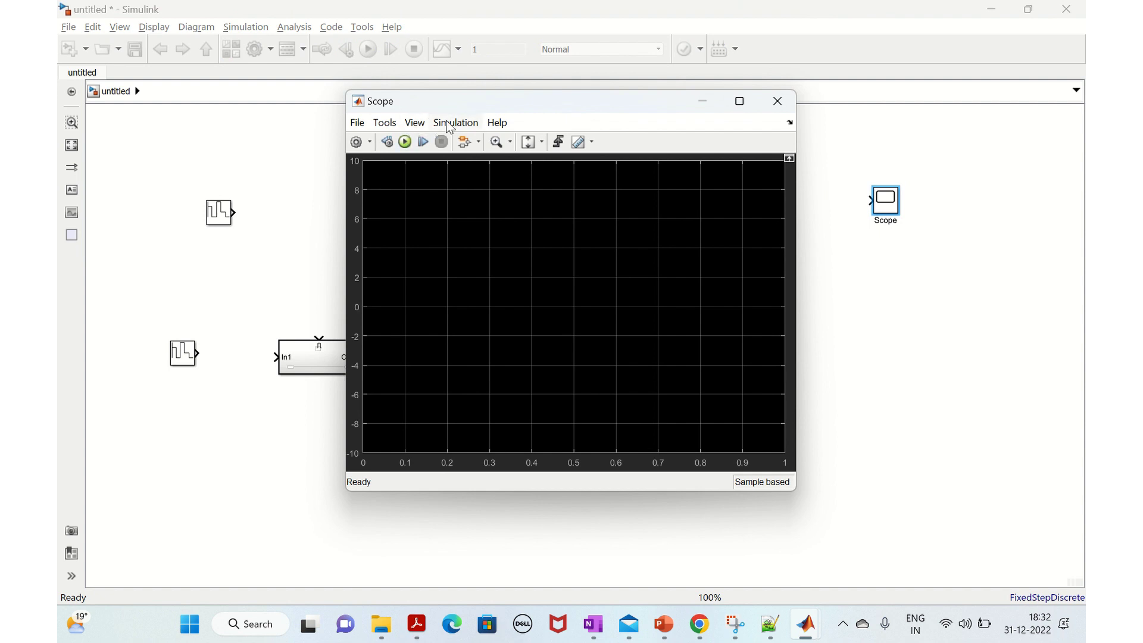
pyautogui.click(368, 143)
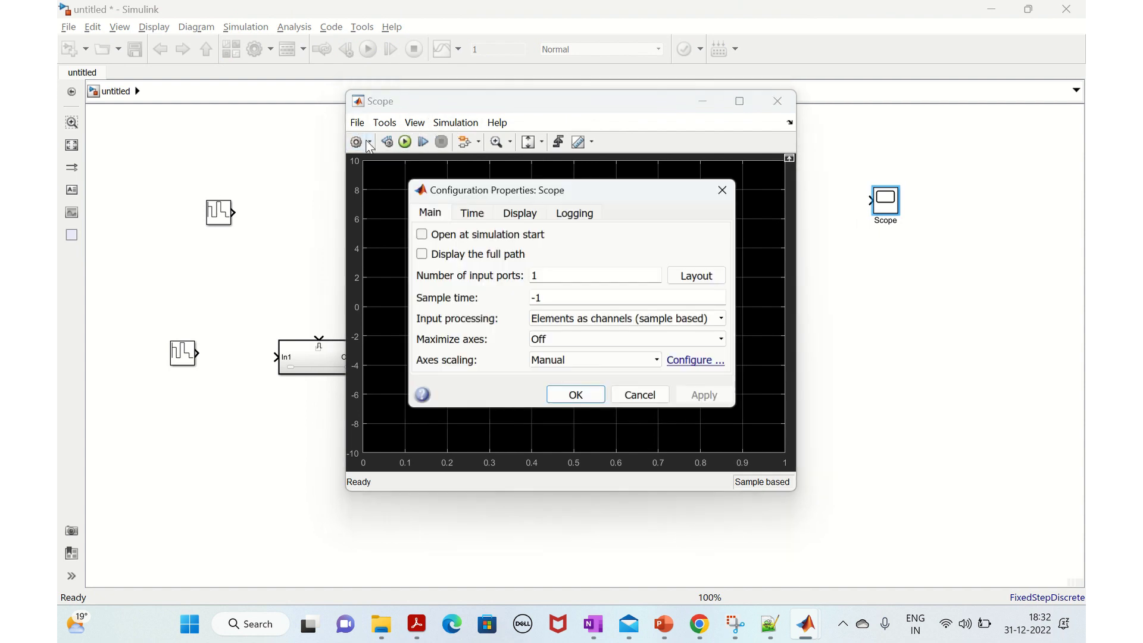
pyautogui.doubleClick(564, 272)
pyautogui.write('2')
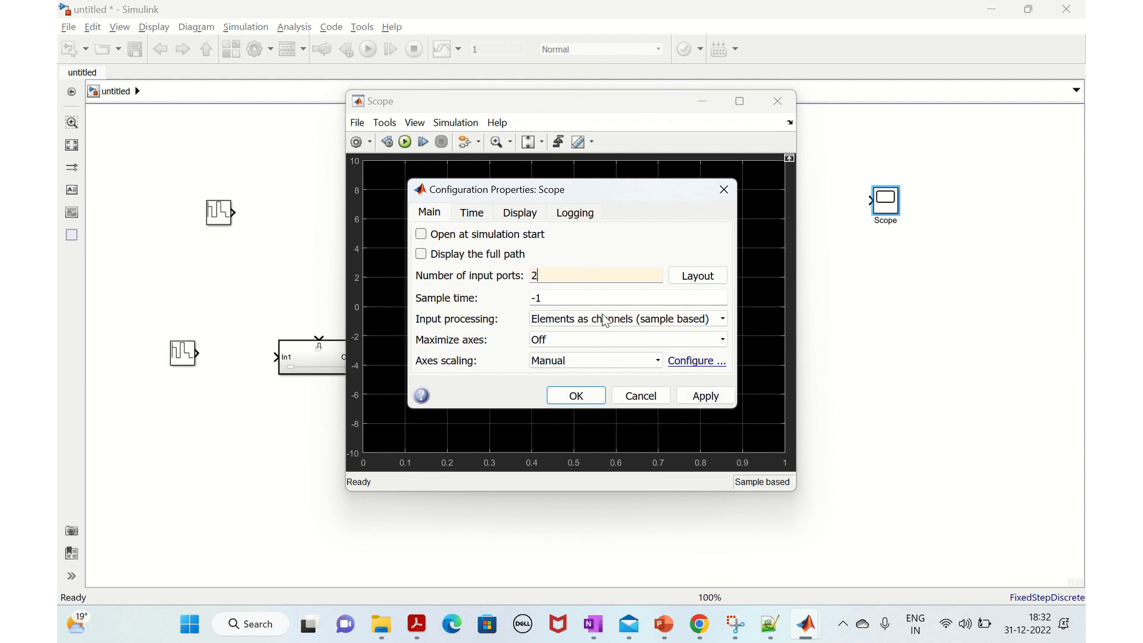
pyautogui.click(702, 396)
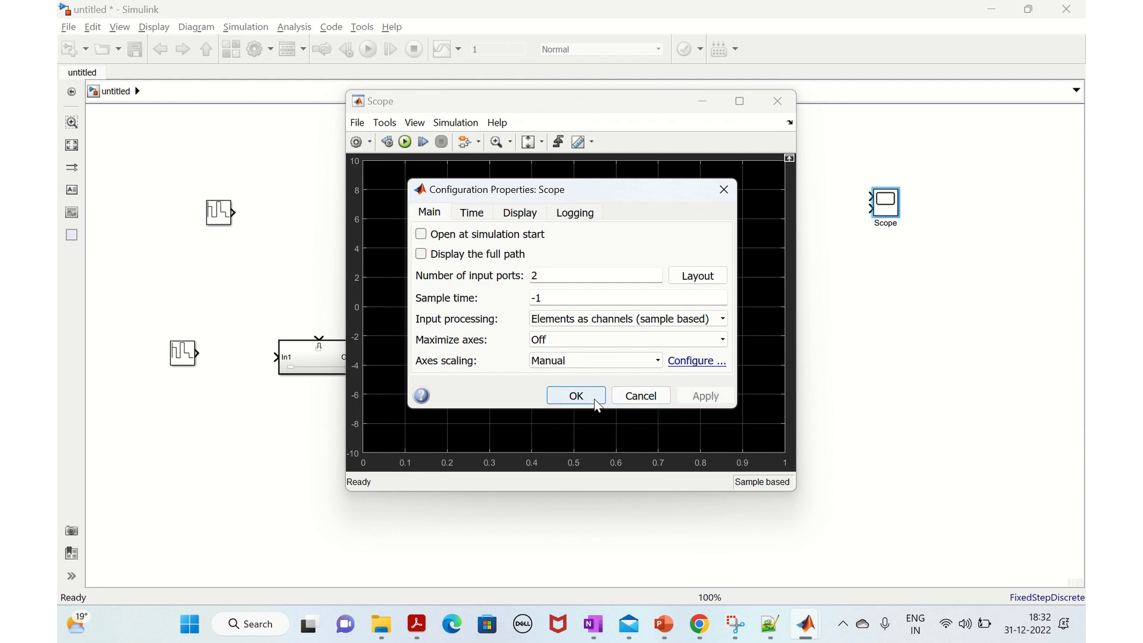
pyautogui.click(575, 395)
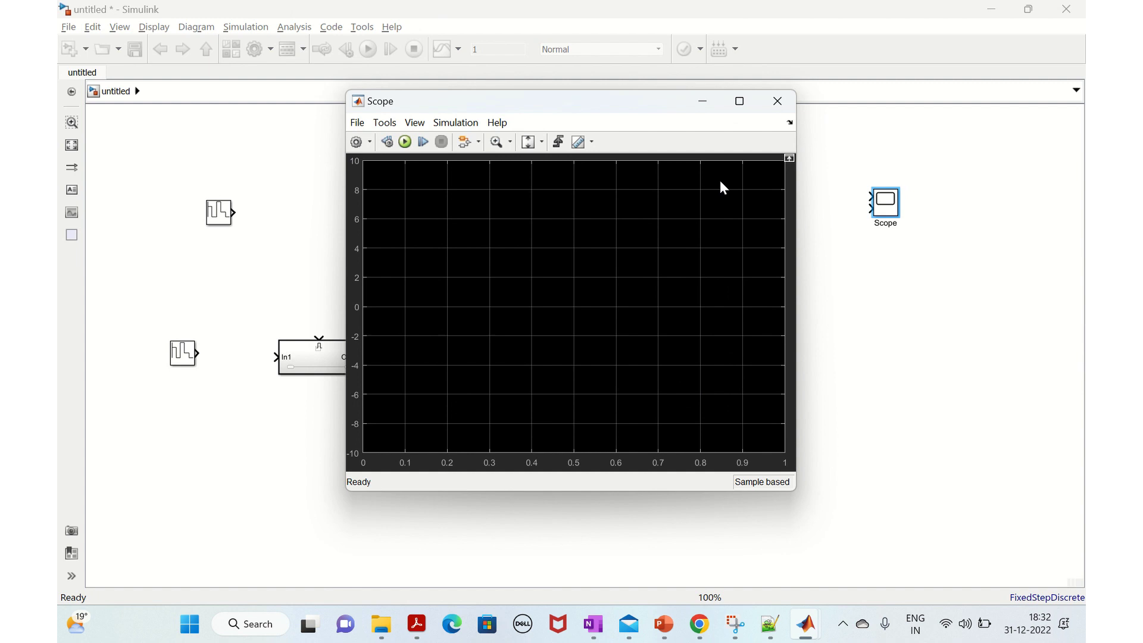
pyautogui.click(777, 101)
# Add a Mux block between the upper Enabled Subsystem and the Scope, and stretch it taller
pyautogui.doubleClick(755, 299)
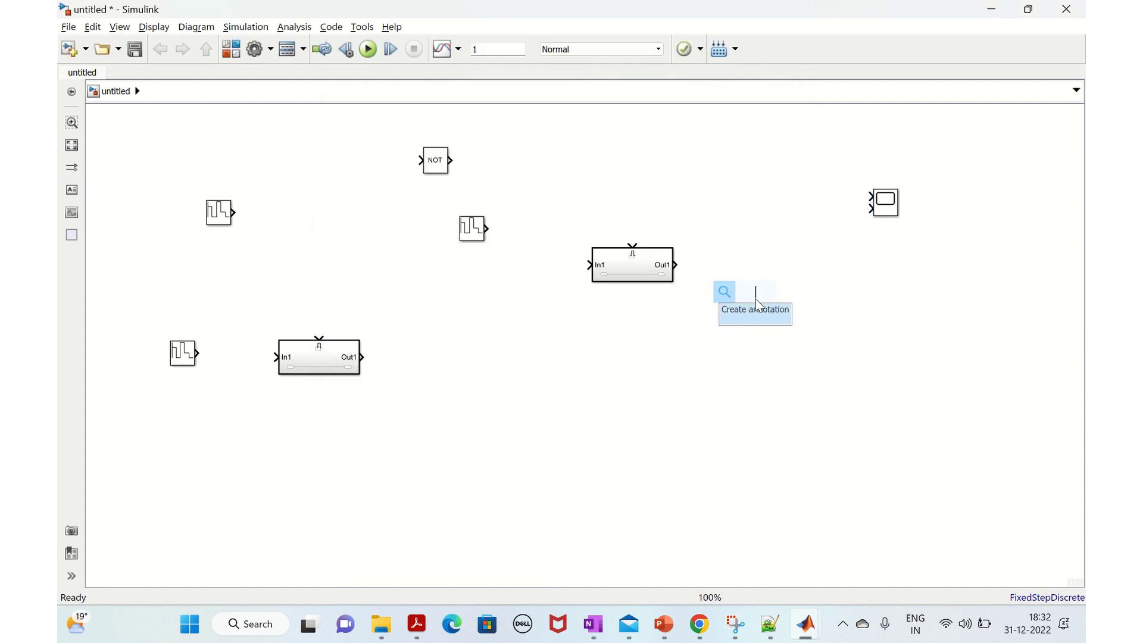
pyautogui.write('mux')
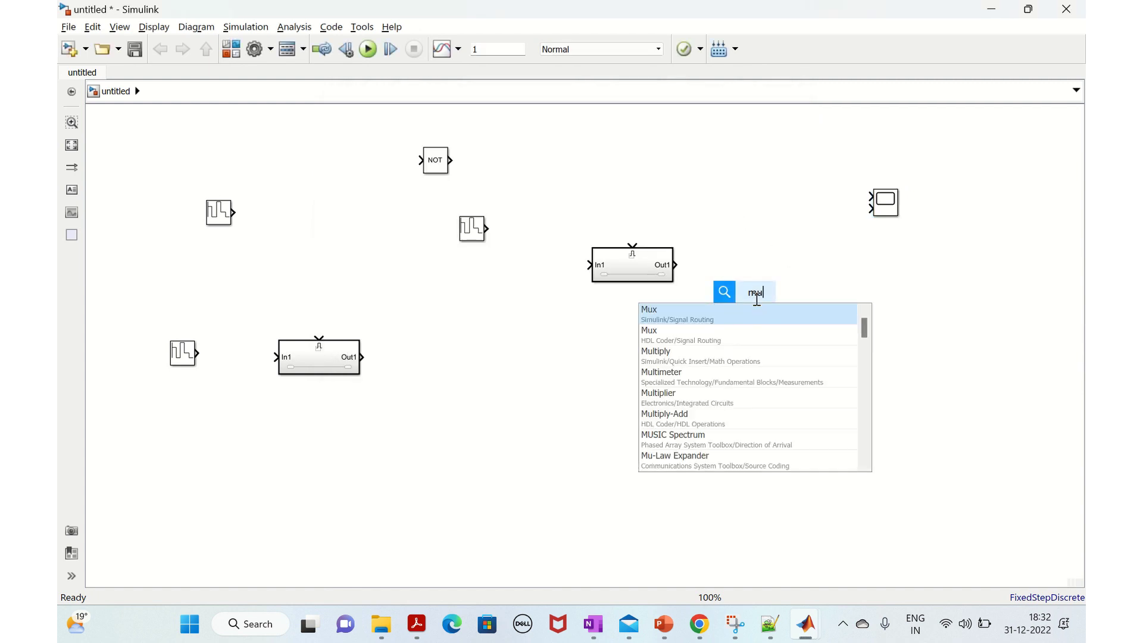
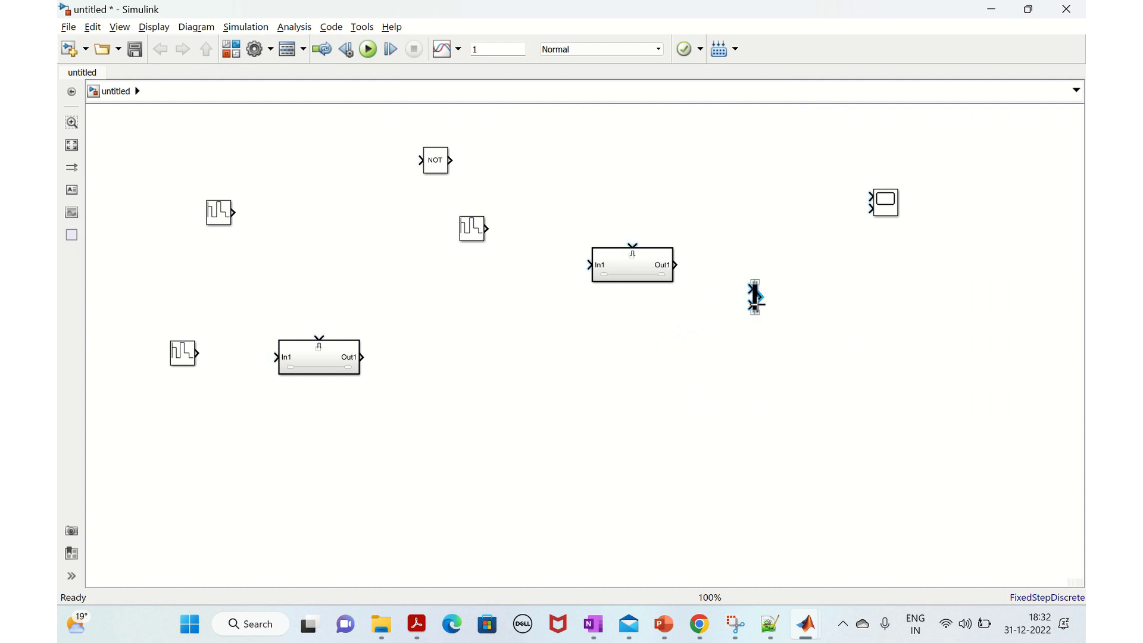
pyautogui.moveTo(755, 312); pyautogui.dragTo(753, 378)
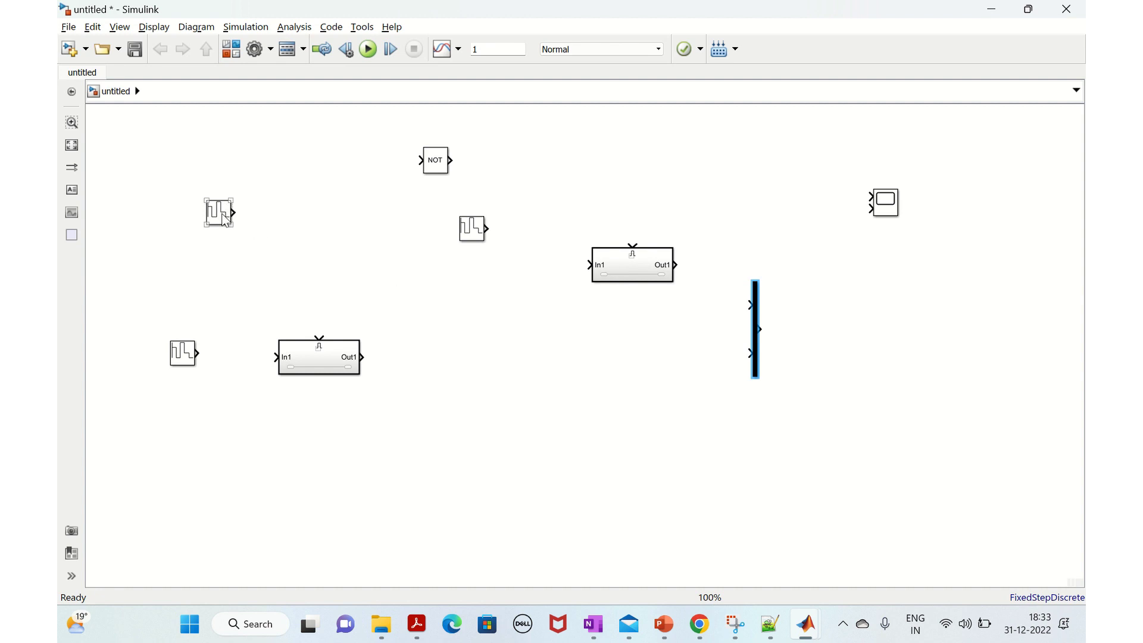
# Connect the upper-left stair source to the lower subsystem's enable port and the lower-left stair source to its In1 port
pyautogui.moveTo(234, 212); pyautogui.dragTo(319, 339)
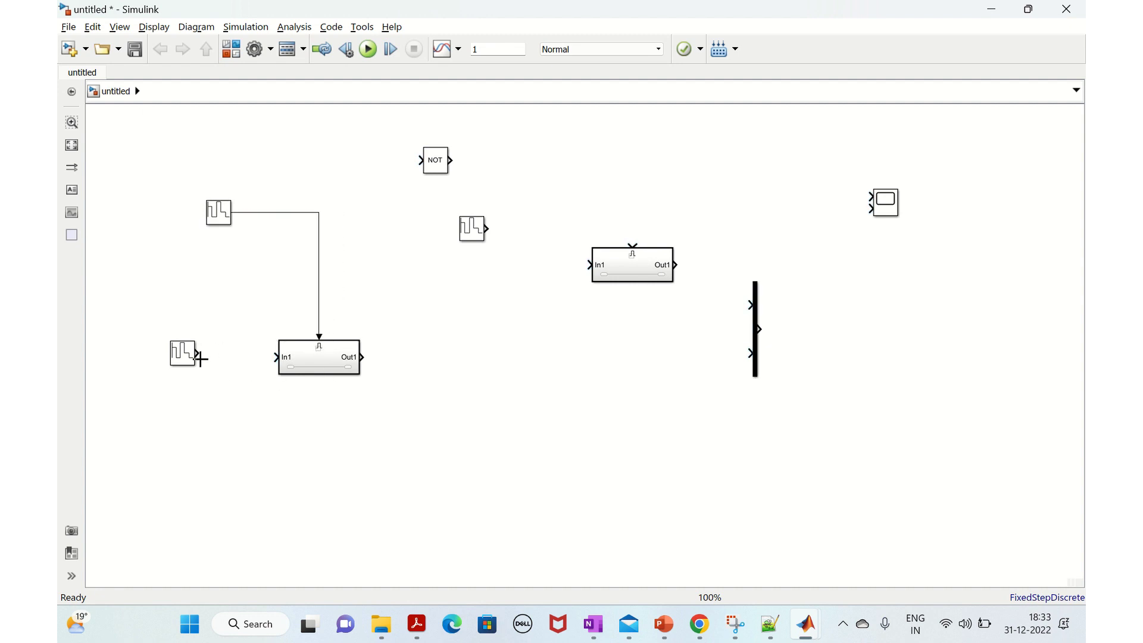
pyautogui.moveTo(197, 352); pyautogui.dragTo(274, 358)
pyautogui.doubleClick(180, 356)
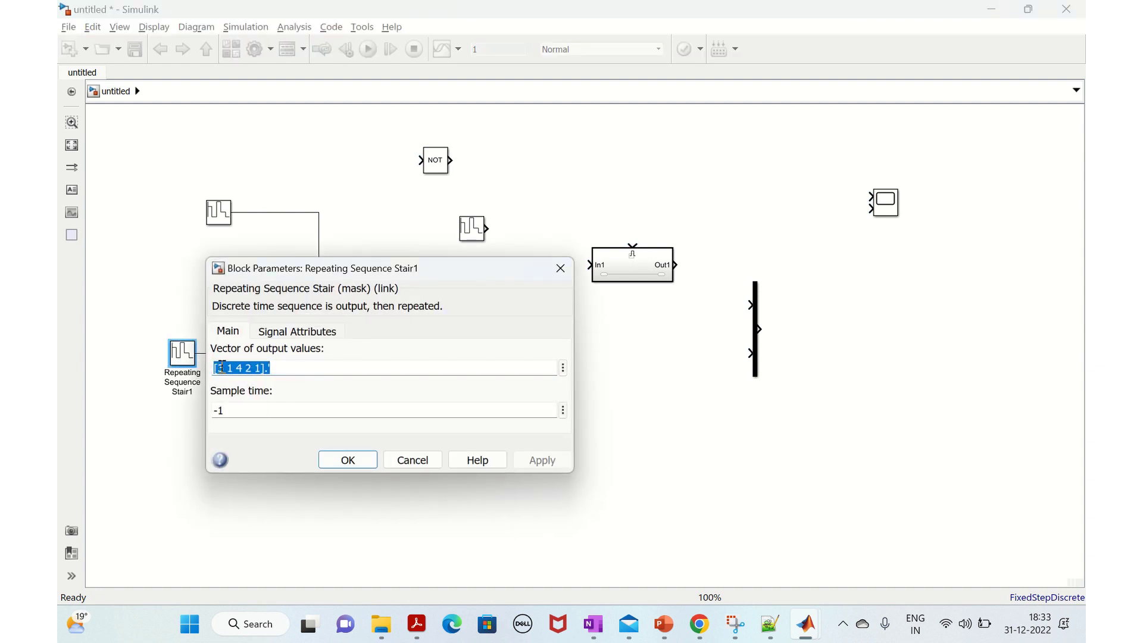
pyautogui.click(222, 367)
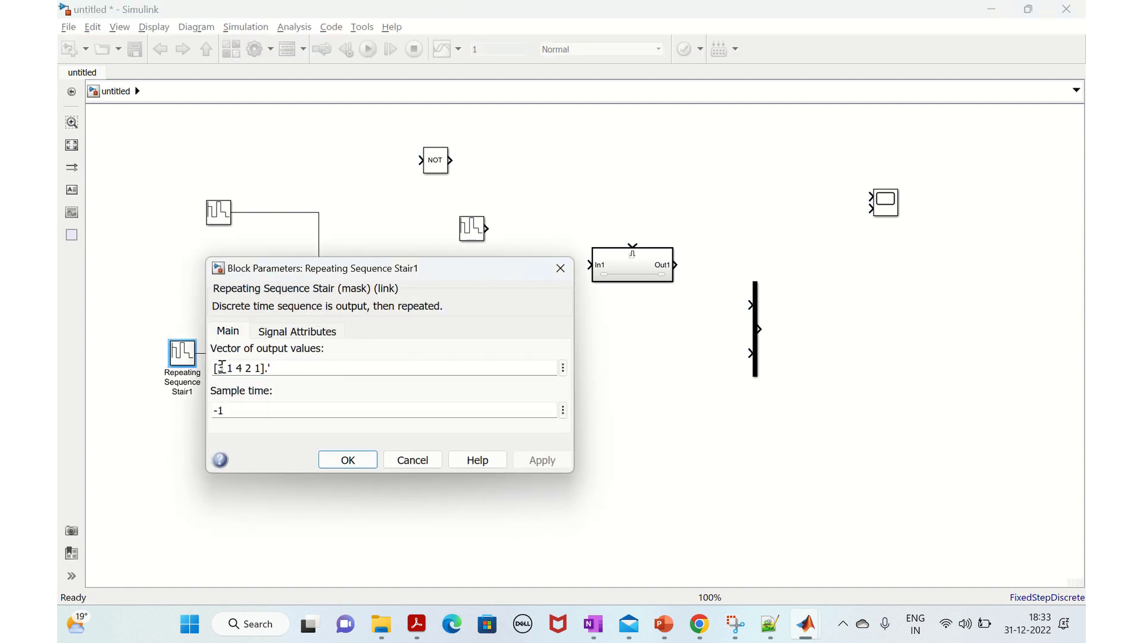
pyautogui.moveTo(219, 368); pyautogui.dragTo(260, 367)
pyautogui.write('1 0 ')
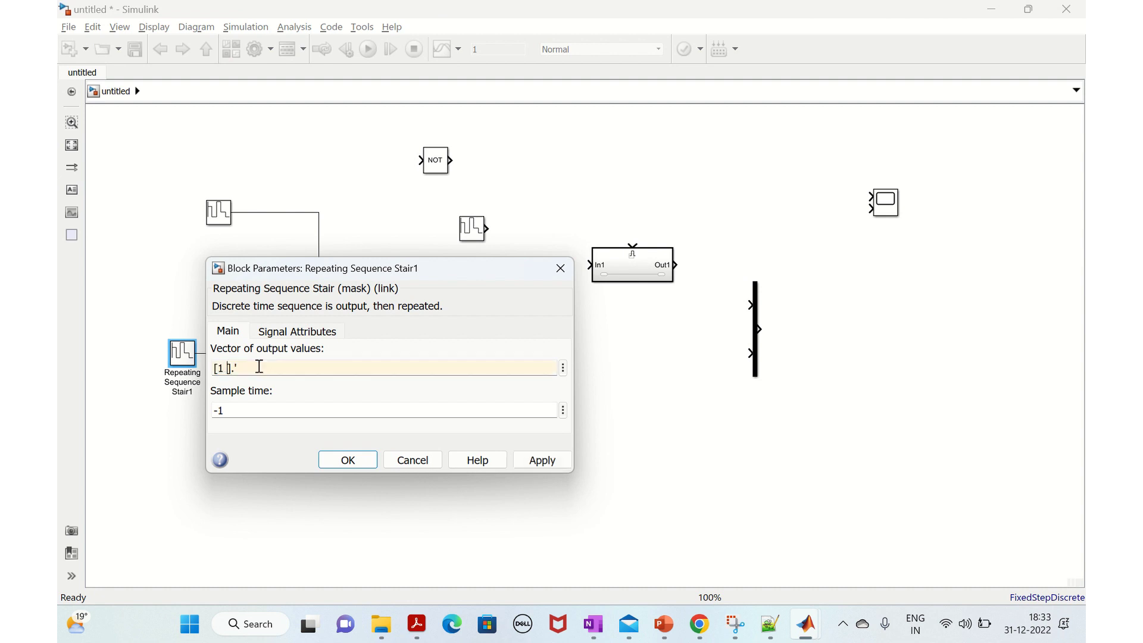
pyautogui.write('1 0 1 0')
pyautogui.click(260, 367)
pyautogui.write('1 0 1 0 1 0')
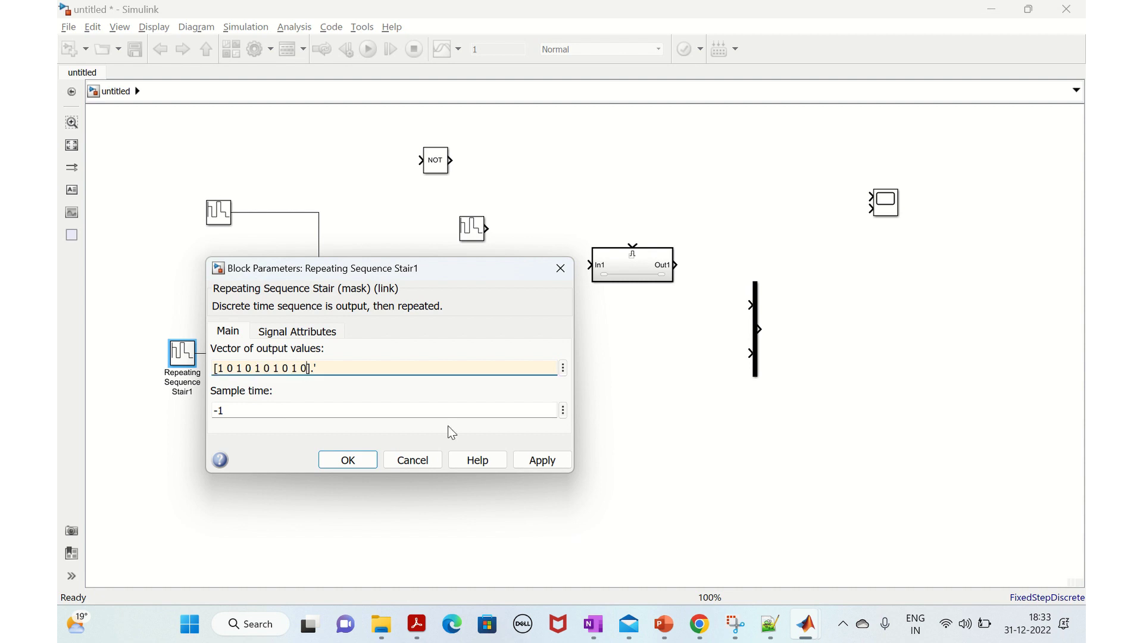
pyautogui.click(541, 460)
pyautogui.click(364, 461)
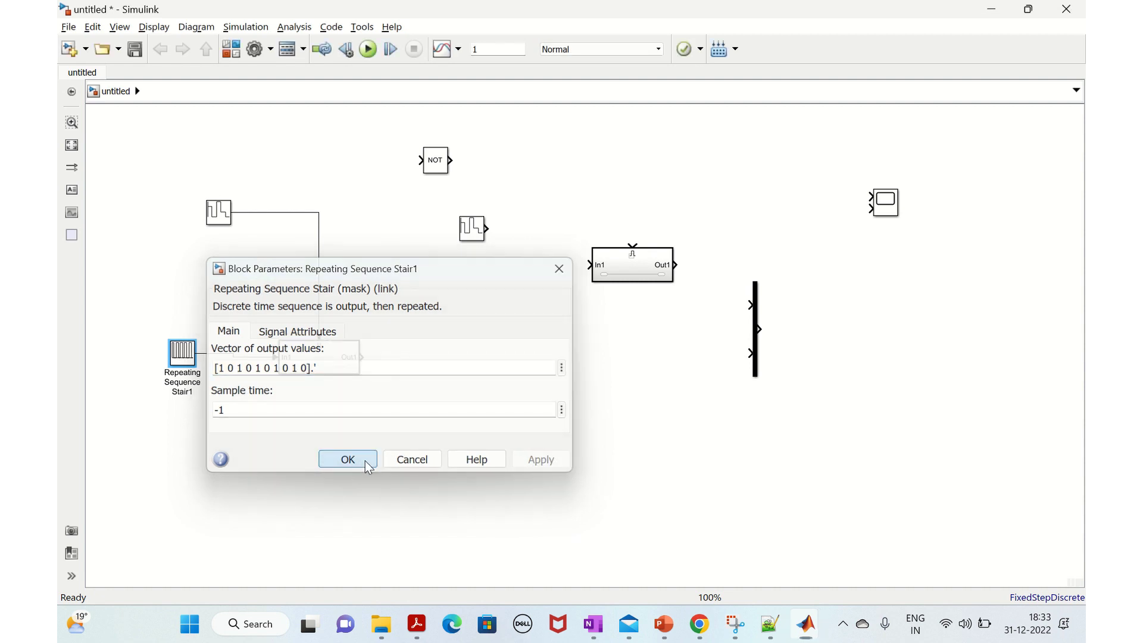
pyautogui.doubleClick(219, 212)
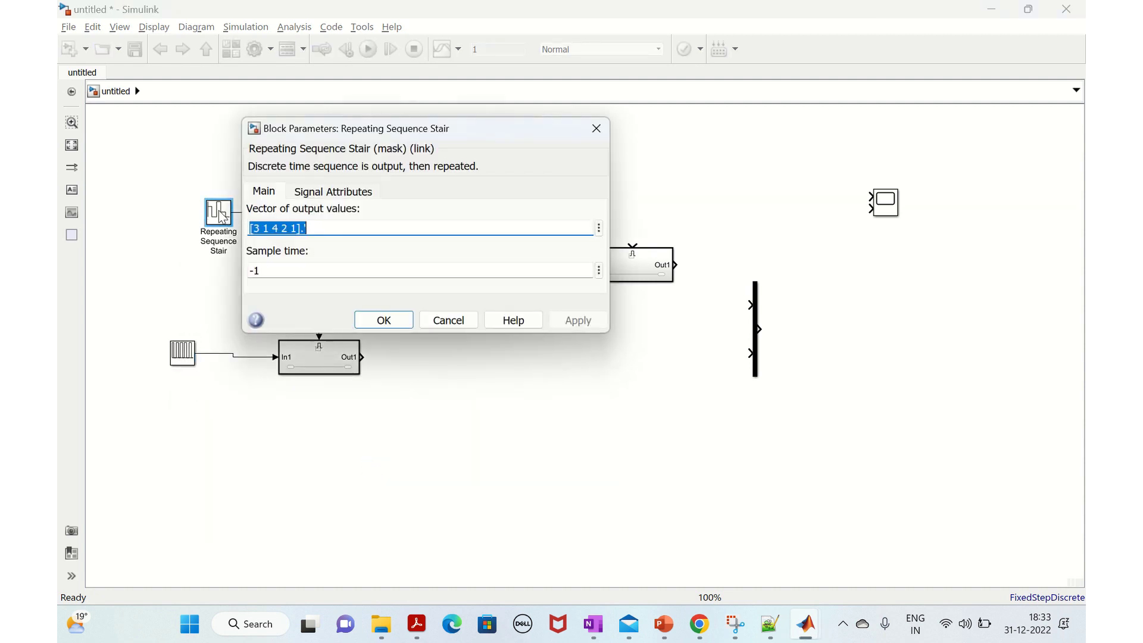
pyautogui.click(257, 230)
pyautogui.moveTo(255, 230); pyautogui.dragTo(294, 229)
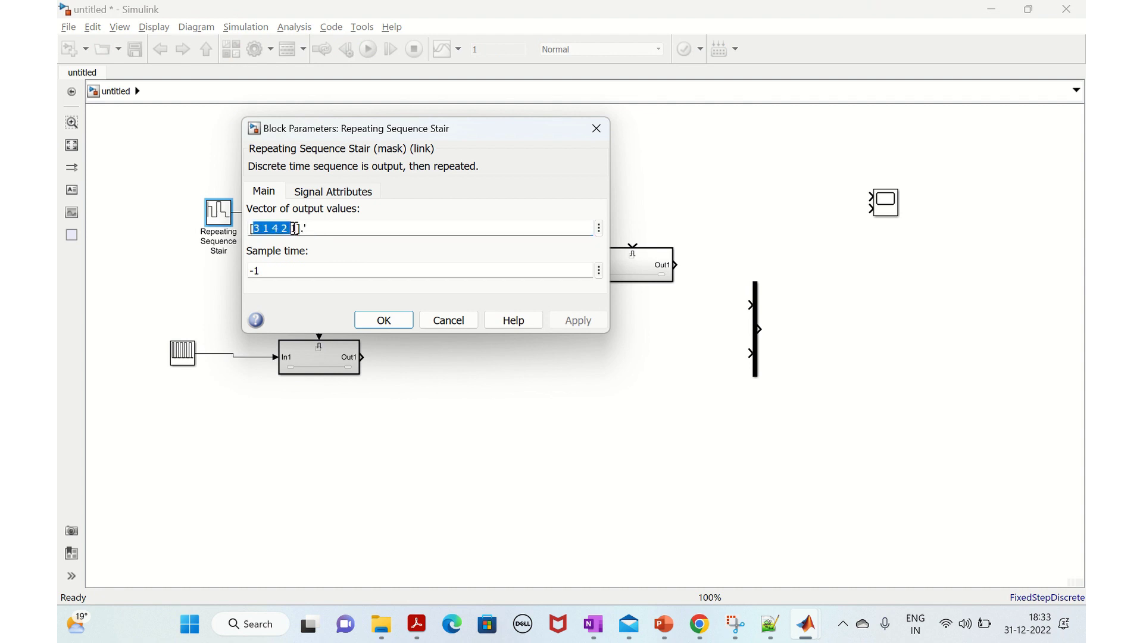
pyautogui.write('1 1 1')
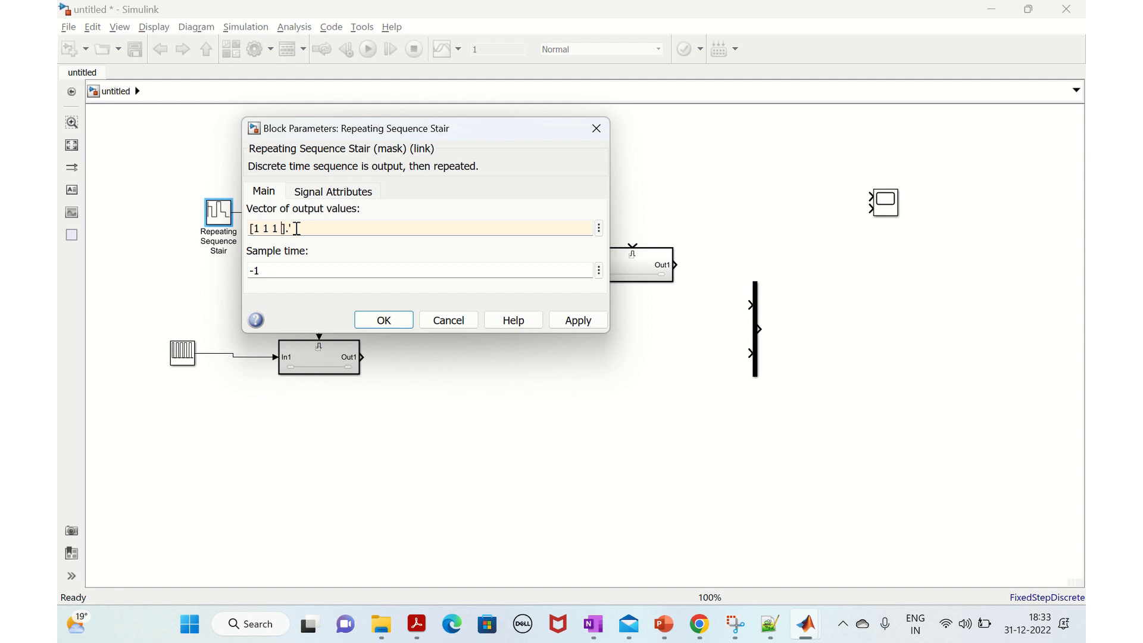
pyautogui.write(' 0 0 0 1 1 1 0')
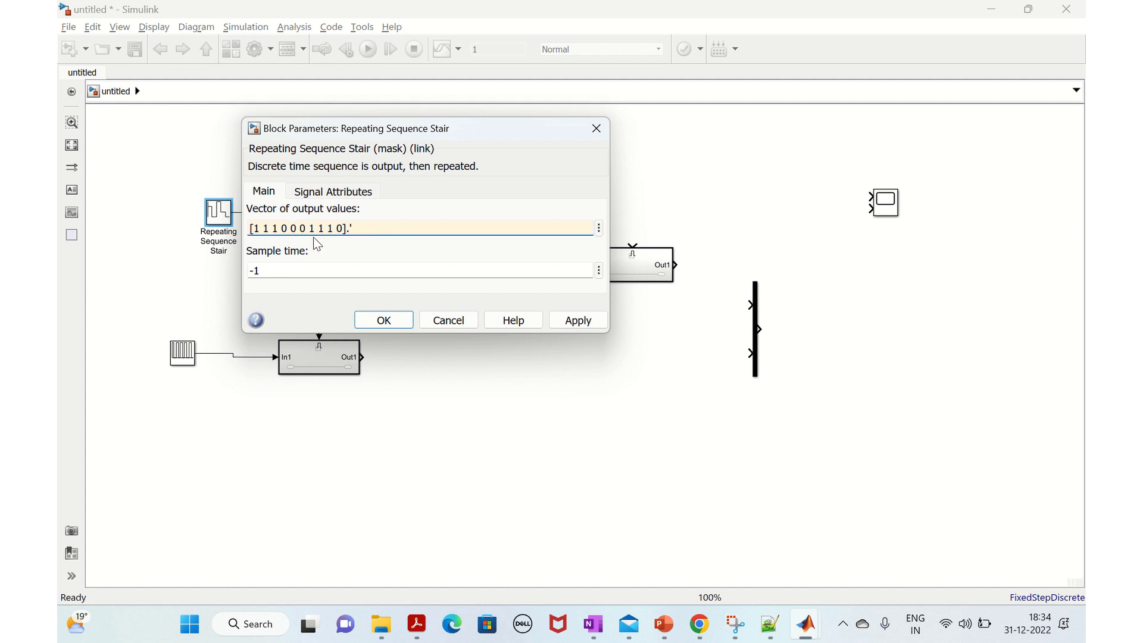
pyautogui.click(575, 320)
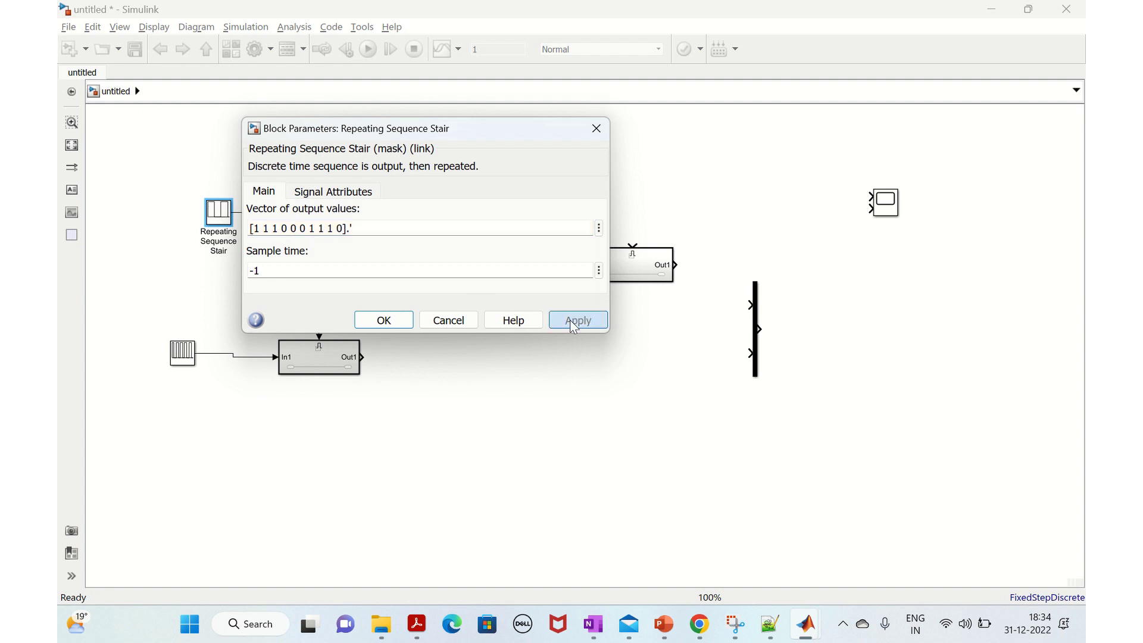
pyautogui.click(381, 321)
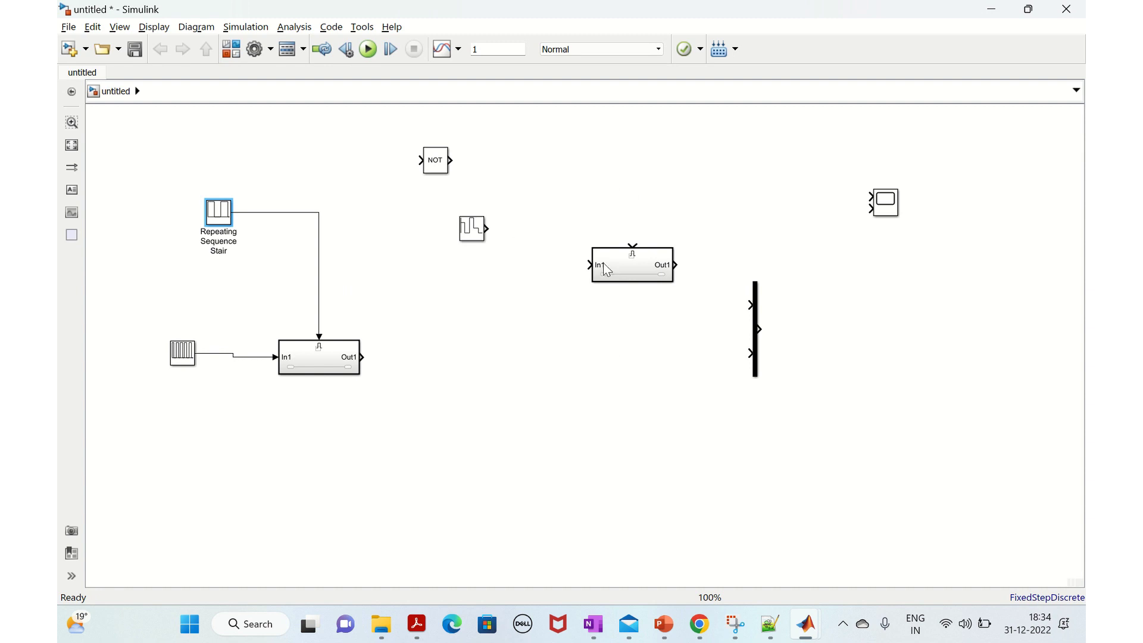
pyautogui.click(480, 233)
pyautogui.doubleClick(480, 233)
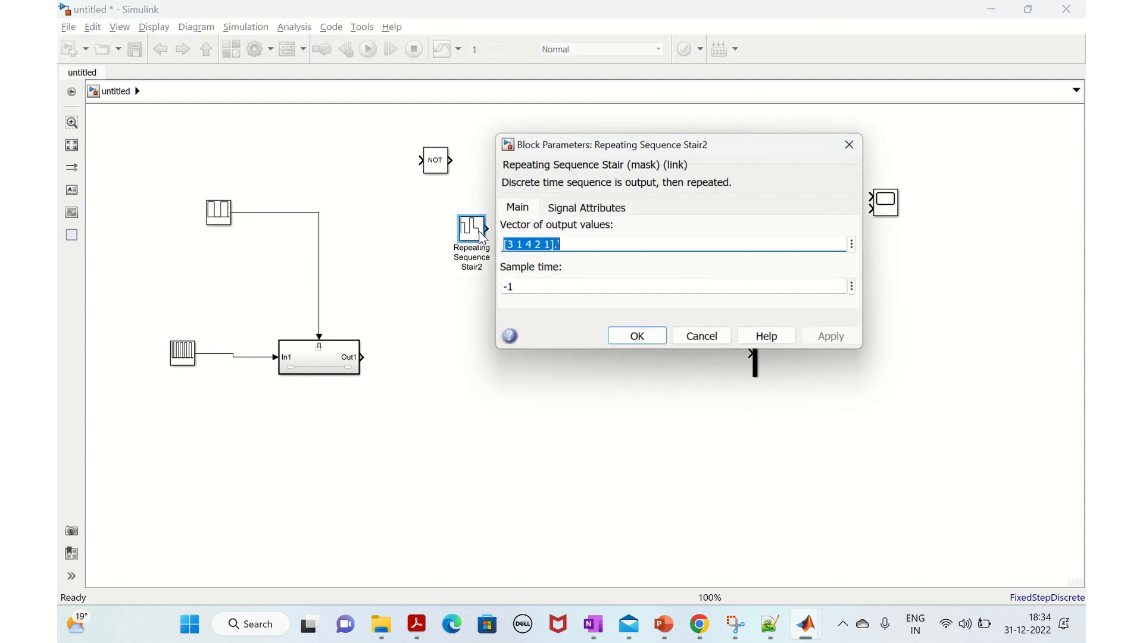
pyautogui.click(523, 244)
pyautogui.press('BackSpace')
pyautogui.press('BackSpace')
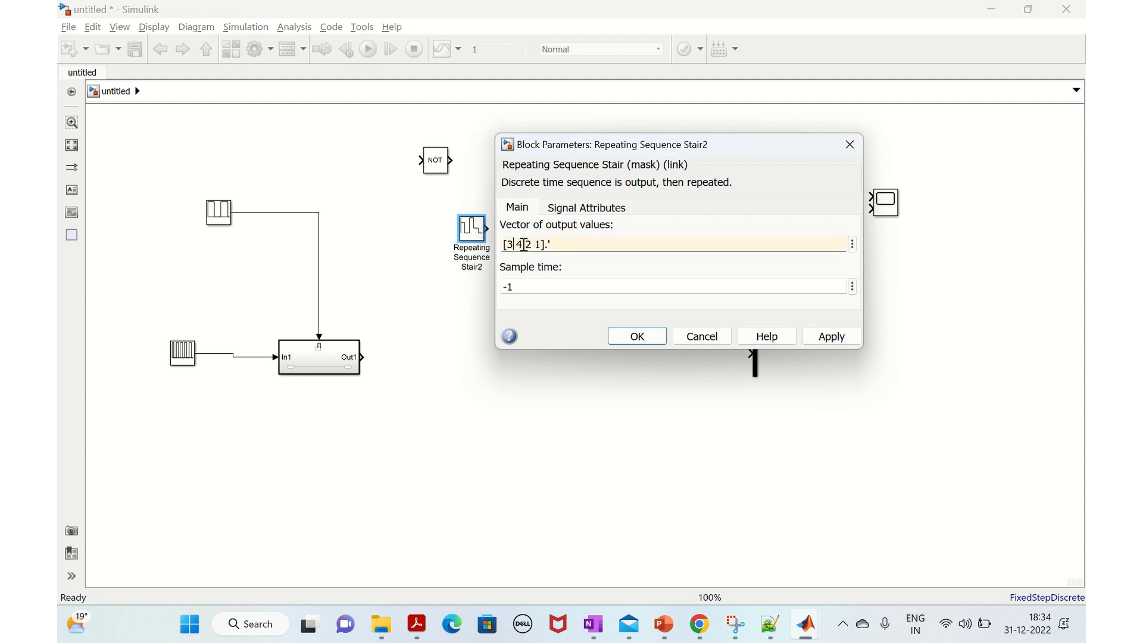
pyautogui.moveTo(527, 244); pyautogui.dragTo(536, 245)
pyautogui.write('3 1')
pyautogui.write(']')
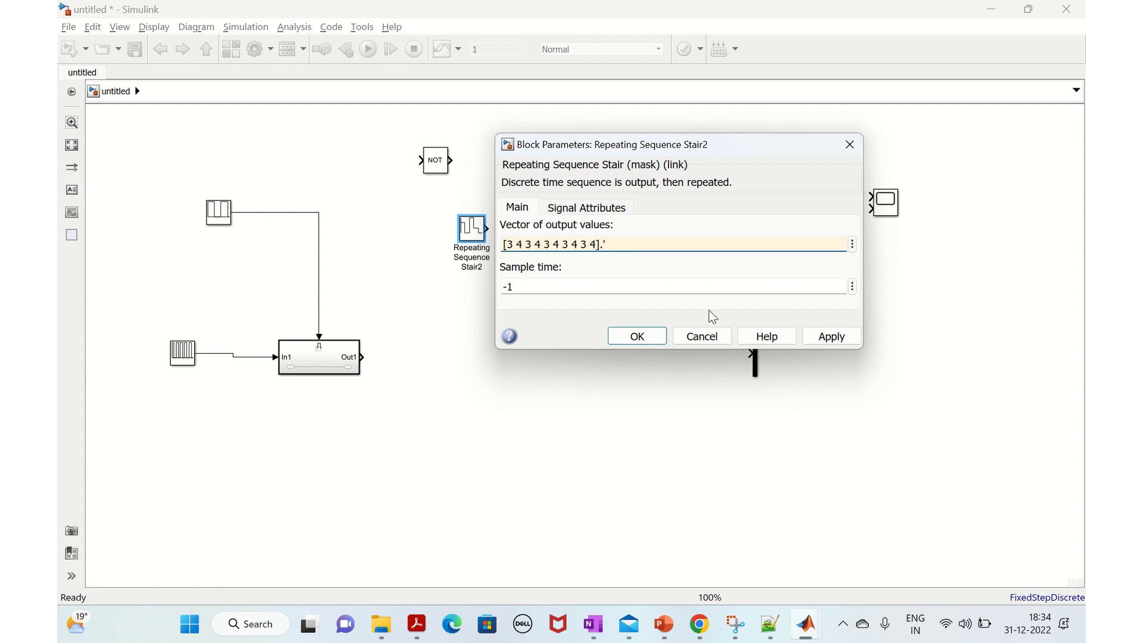
pyautogui.click(830, 337)
pyautogui.click(657, 337)
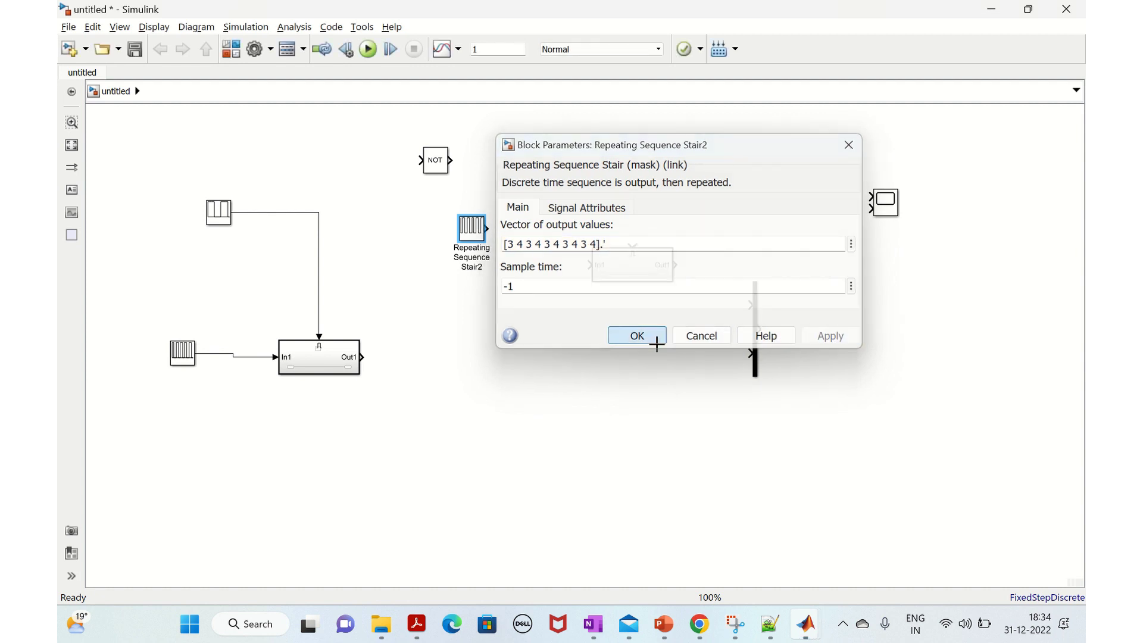
# Connect the lower subsystem's output to the Mux's second input, and branch its enable signal through the NOT block to the upper subsystem's enable port
pyautogui.moveTo(364, 357); pyautogui.dragTo(748, 354)
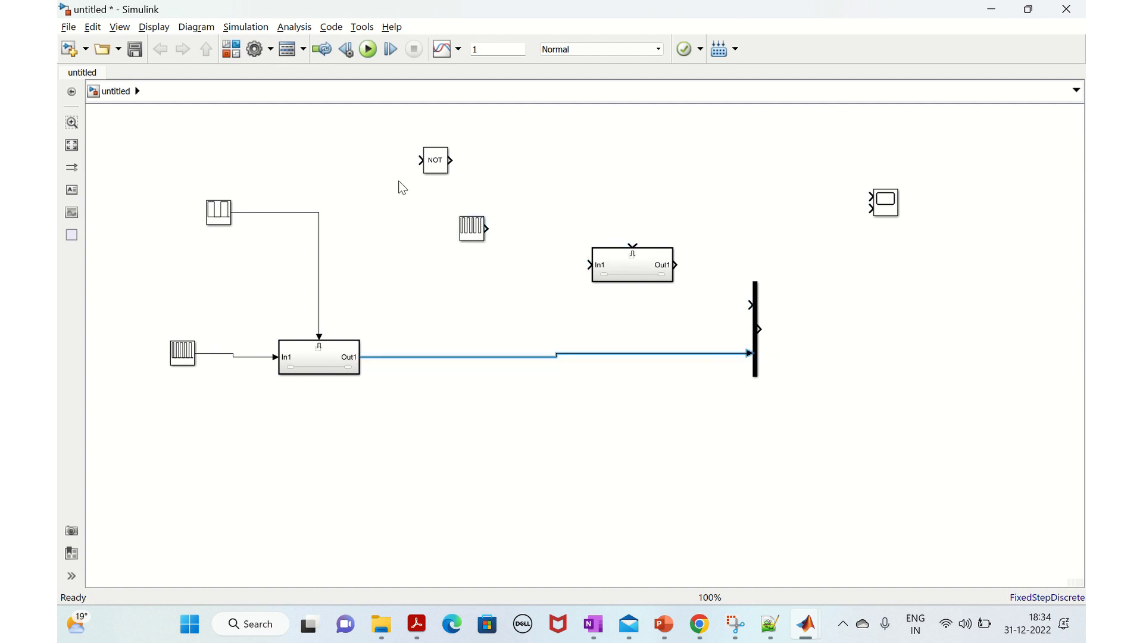
pyautogui.moveTo(319, 212); pyautogui.dragTo(321, 238)
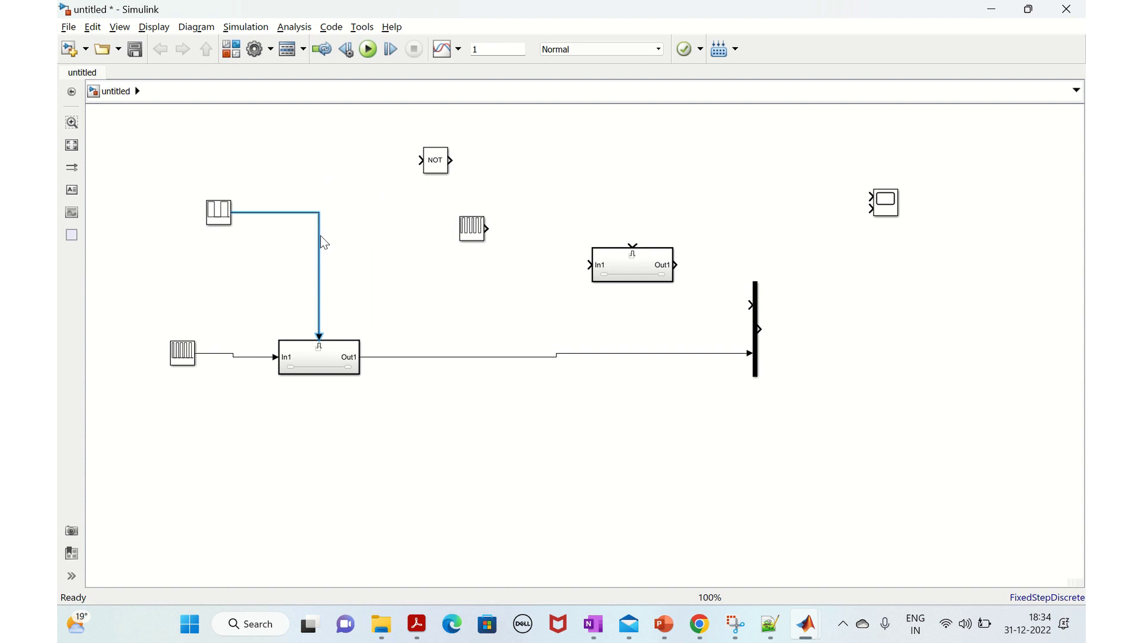
pyautogui.moveTo(419, 159)
pyautogui.mouseDown()
pyautogui.moveTo(319, 199)
pyautogui.moveTo(321, 212)
pyautogui.mouseUp()
pyautogui.moveTo(451, 160)
pyautogui.mouseDown()
pyautogui.moveTo(564, 167)
pyautogui.moveTo(631, 238)
pyautogui.mouseUp()
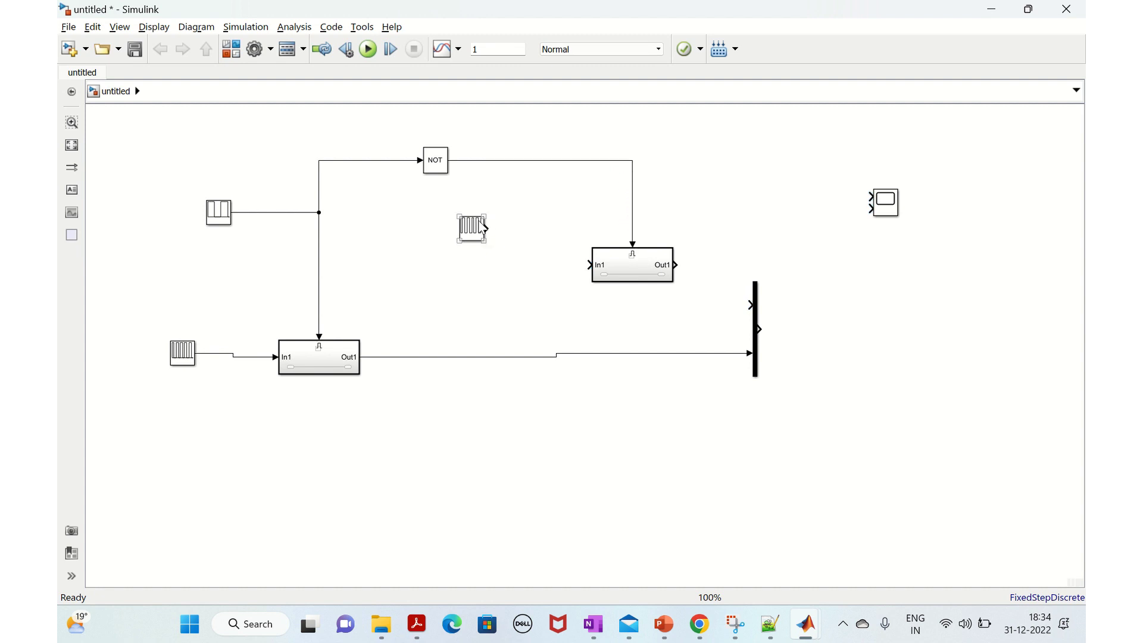
# Wire the middle stair source through the upper subsystem and Mux to the Scope's second input, and route the enable signal above NOT to its first
pyautogui.moveTo(486, 228); pyautogui.dragTo(593, 269)
pyautogui.moveTo(679, 264)
pyautogui.mouseDown()
pyautogui.moveTo(747, 305)
pyautogui.moveTo(837, 247)
pyautogui.moveTo(870, 207)
pyautogui.moveTo(803, 184)
pyautogui.moveTo(327, 115)
pyautogui.moveTo(349, 143)
pyautogui.moveTo(320, 161)
pyautogui.mouseUp()
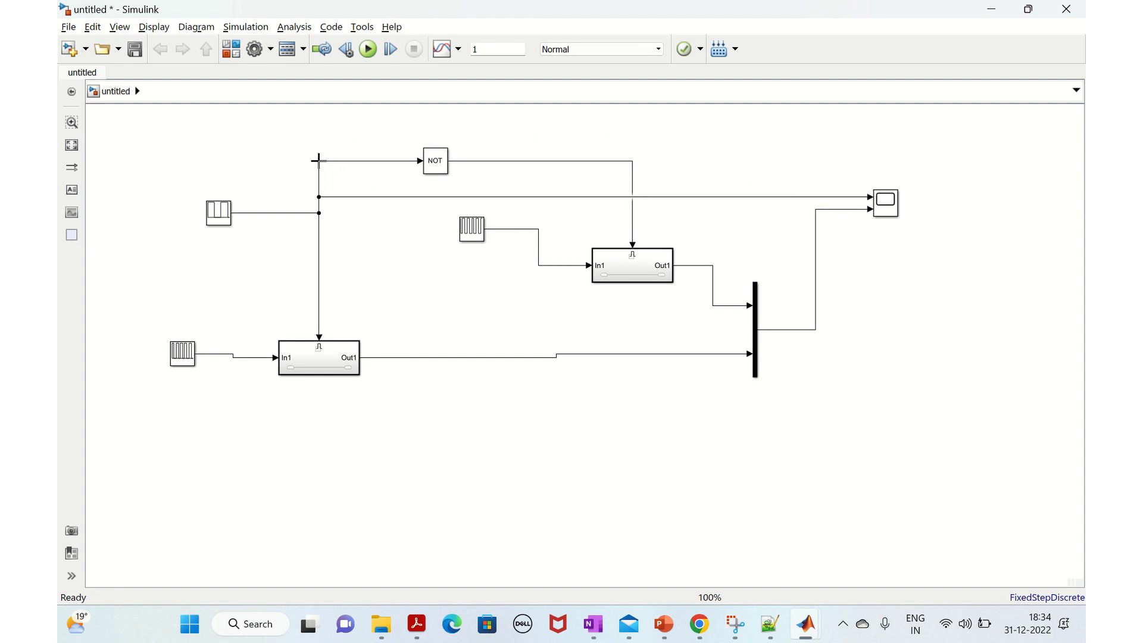
pyautogui.doubleClick(450, 197)
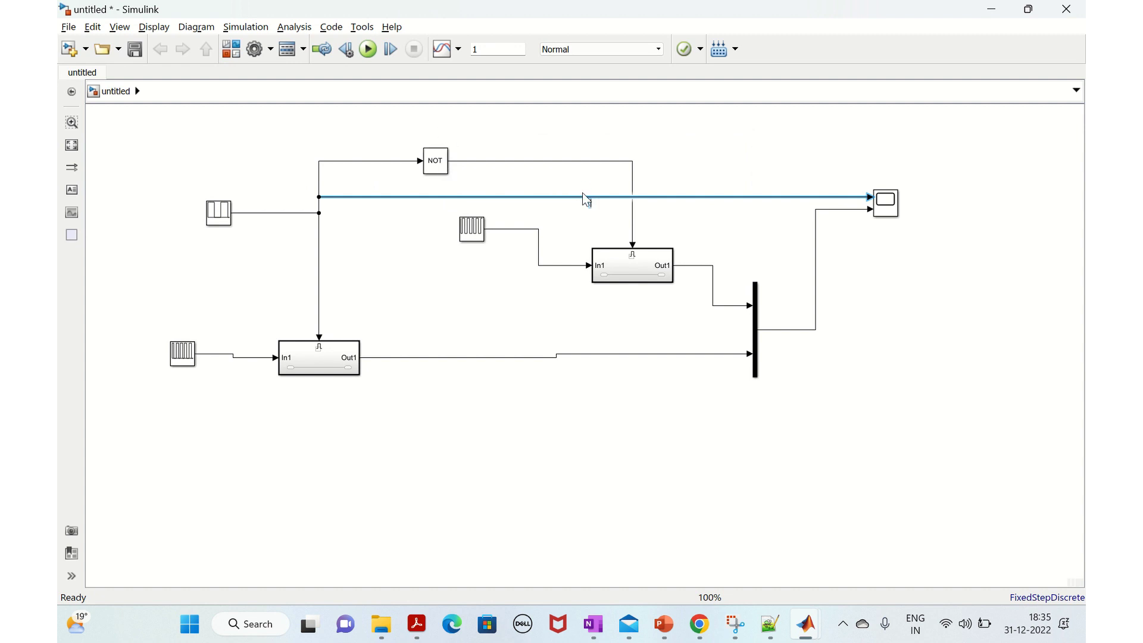
pyautogui.moveTo(586, 197); pyautogui.dragTo(549, 123)
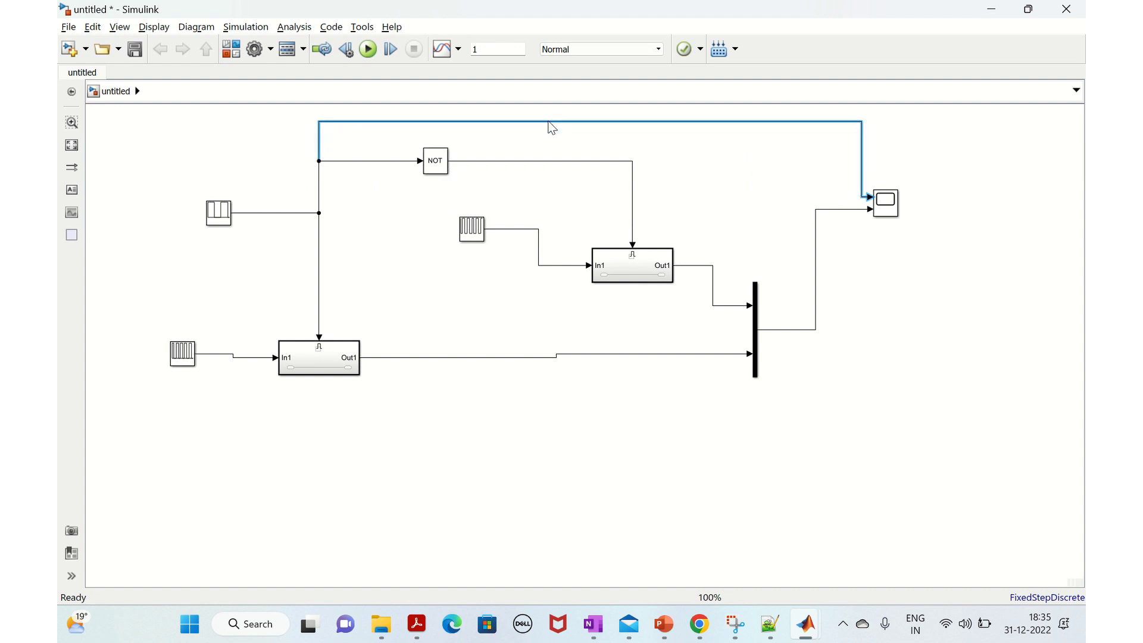
# Examine the upper-left stair source's output values and how its signal reaches the enable ports of both subsystems
pyautogui.click(345, 372)
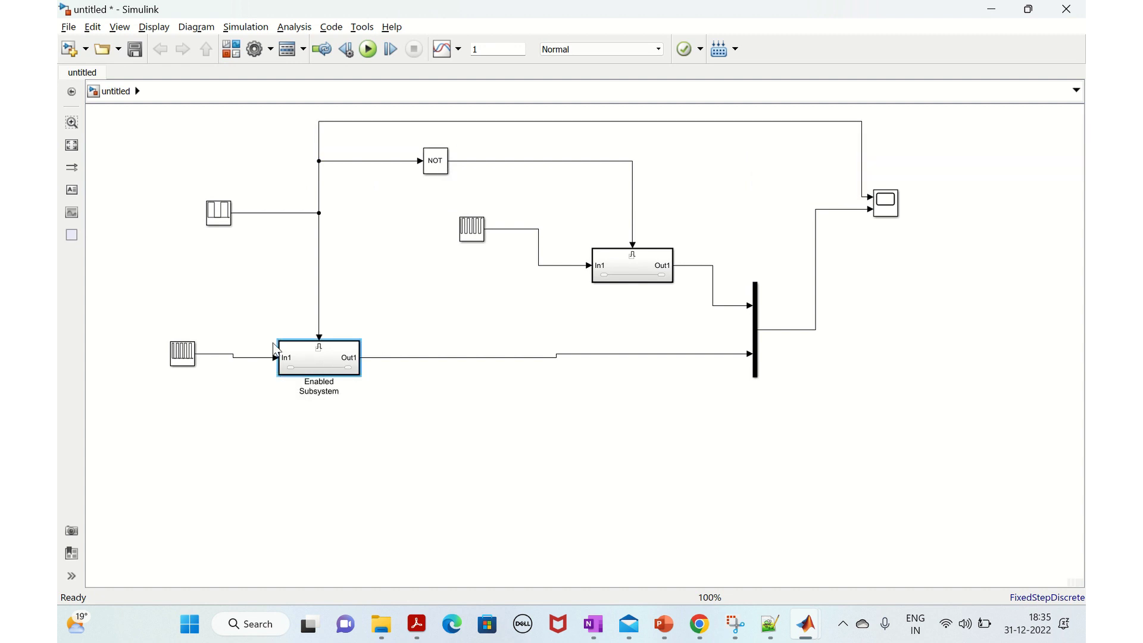
pyautogui.doubleClick(212, 222)
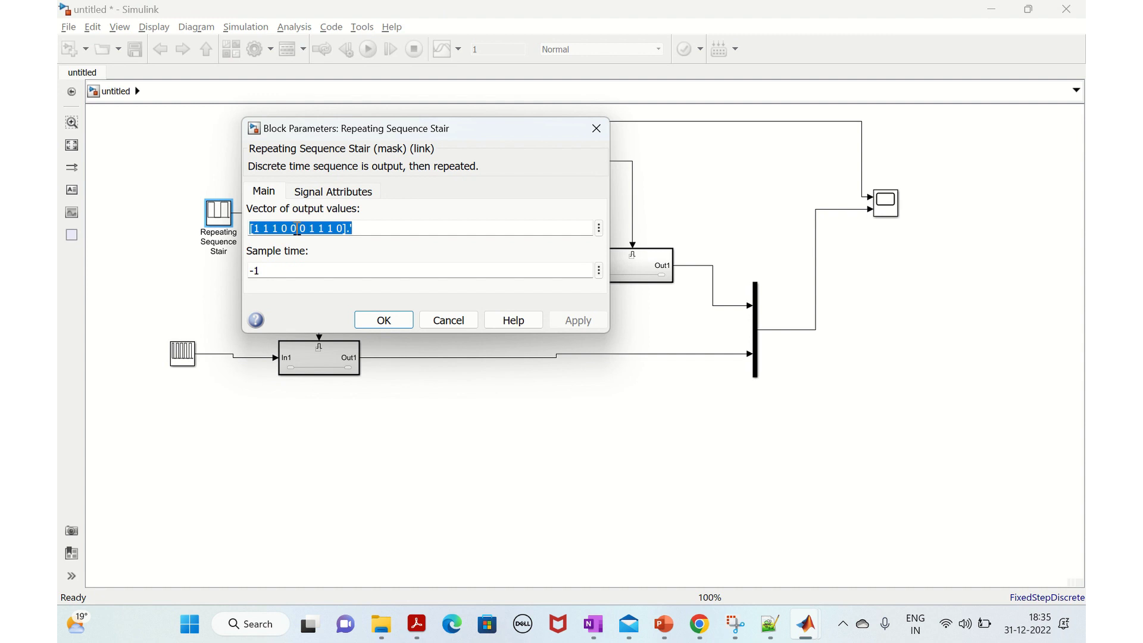
pyautogui.click(596, 129)
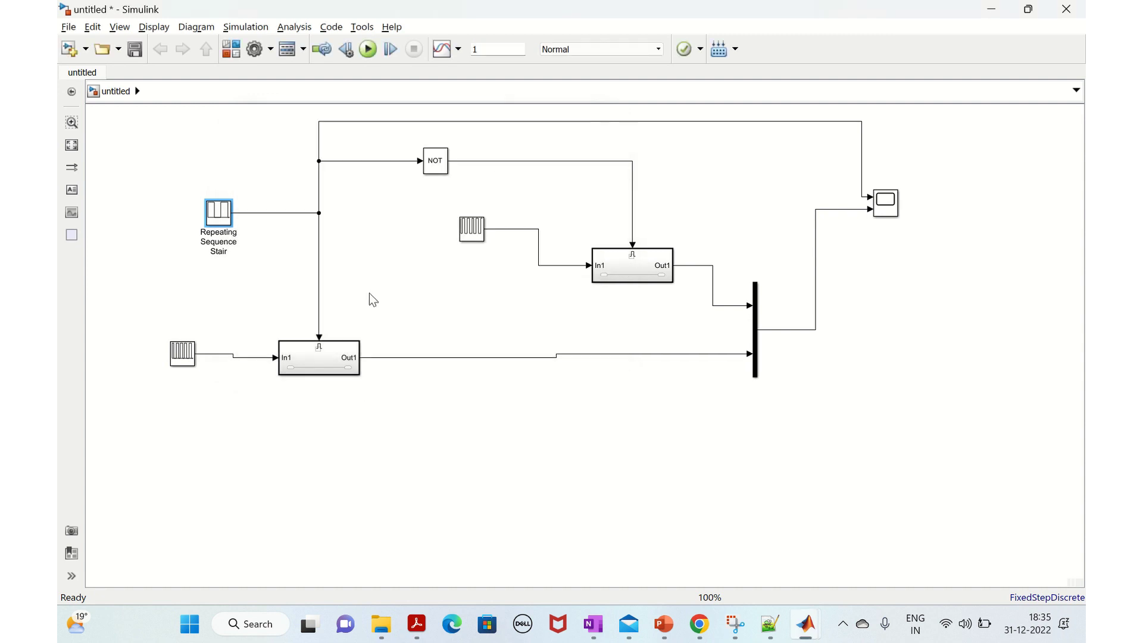
pyautogui.click(340, 366)
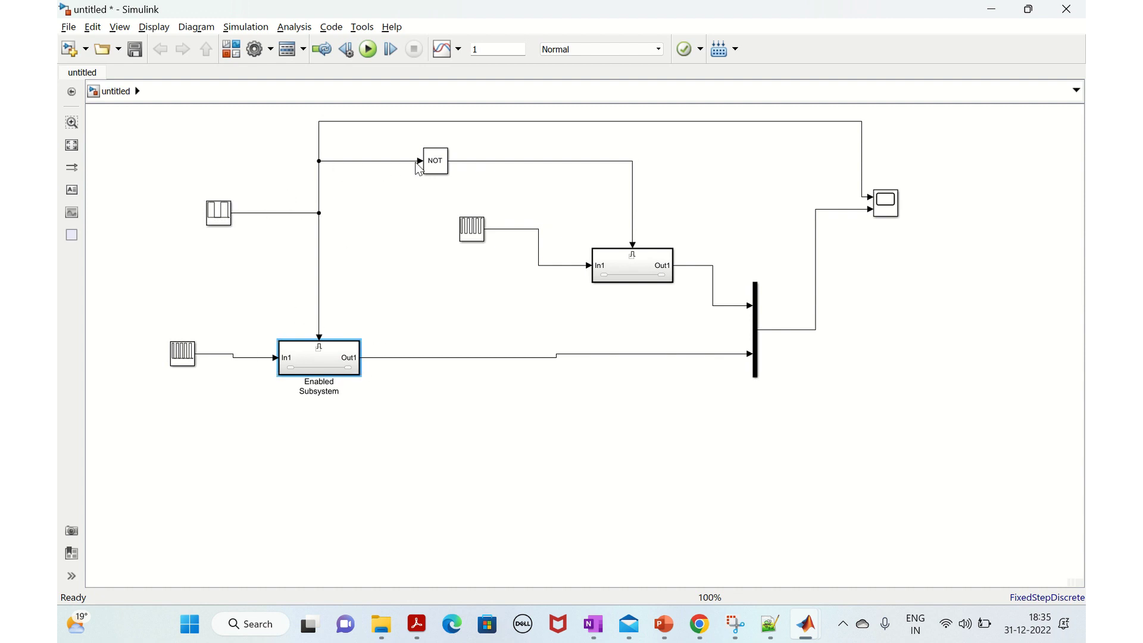
pyautogui.click(606, 282)
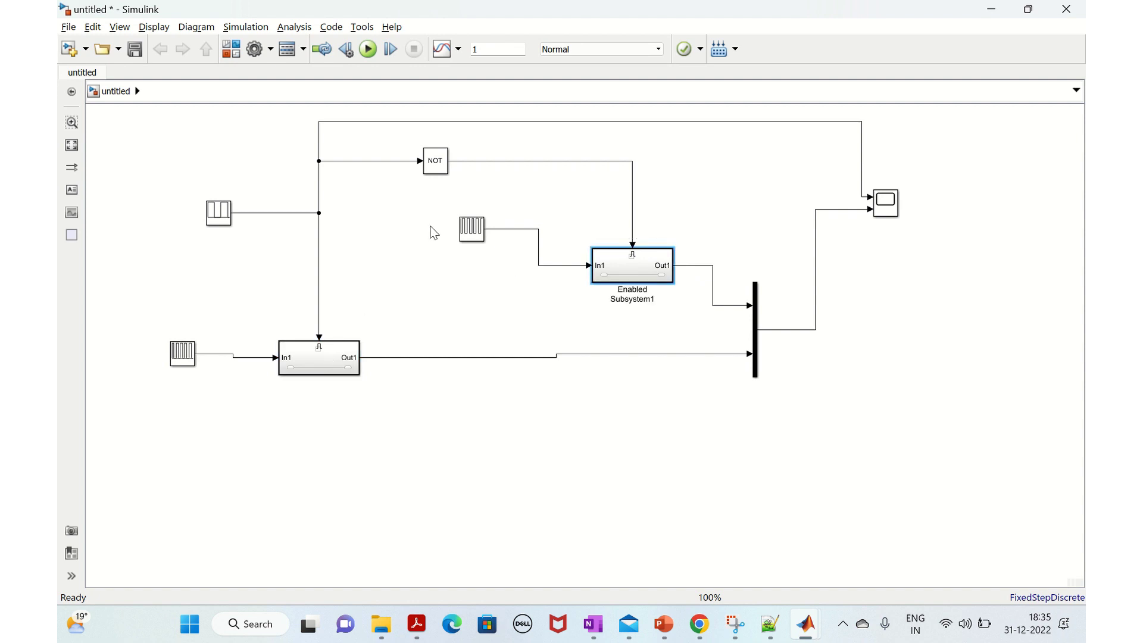
pyautogui.click(221, 220)
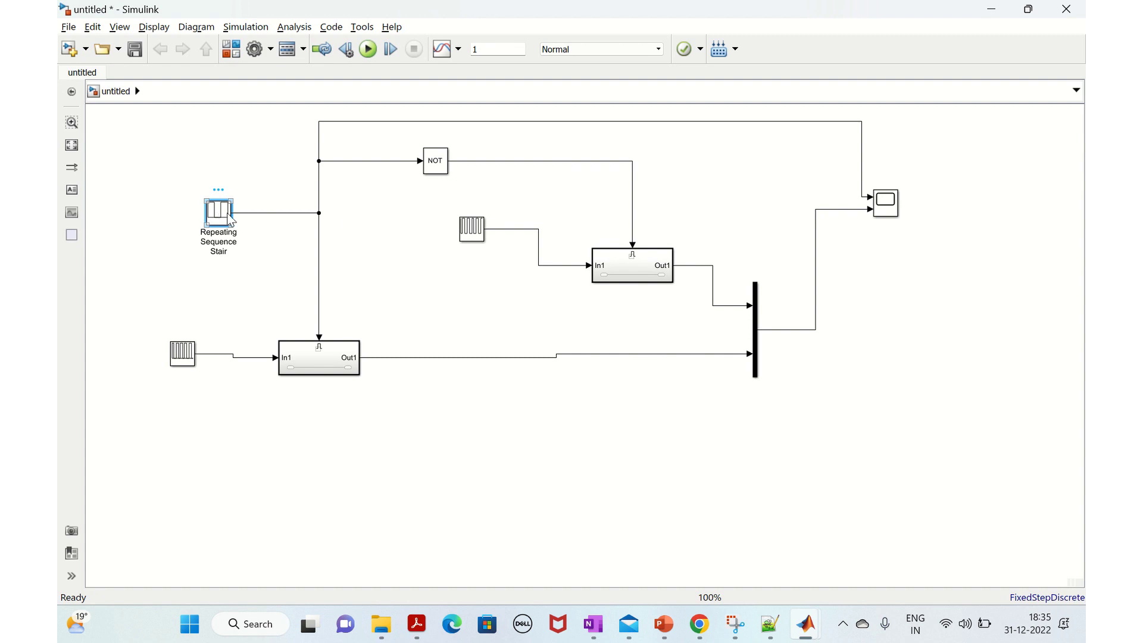
pyautogui.click(299, 370)
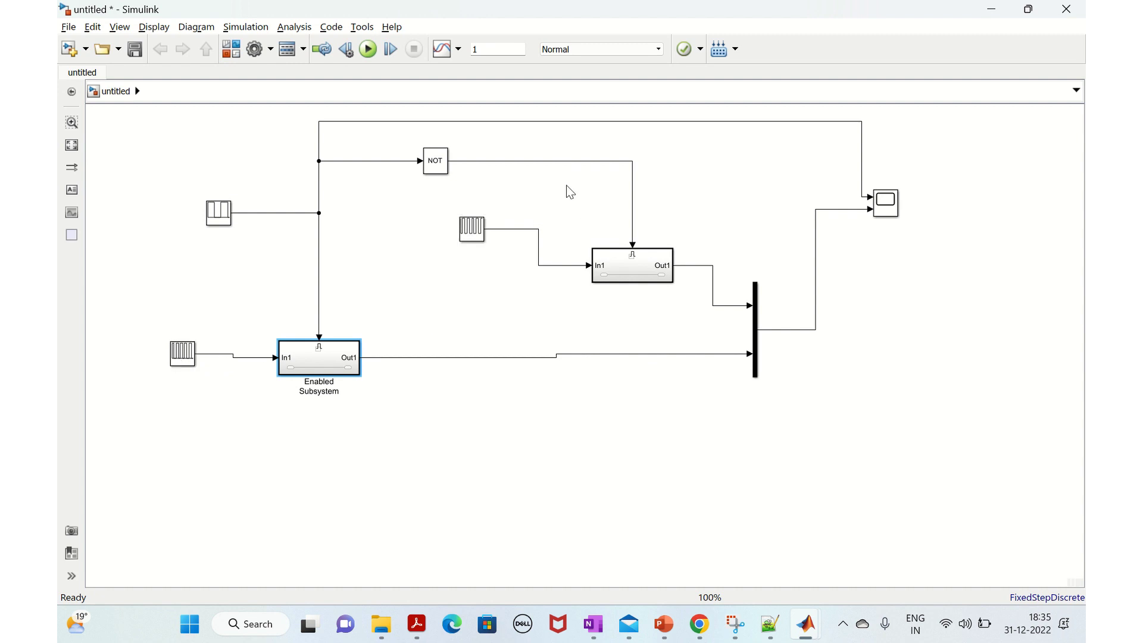
pyautogui.click(612, 267)
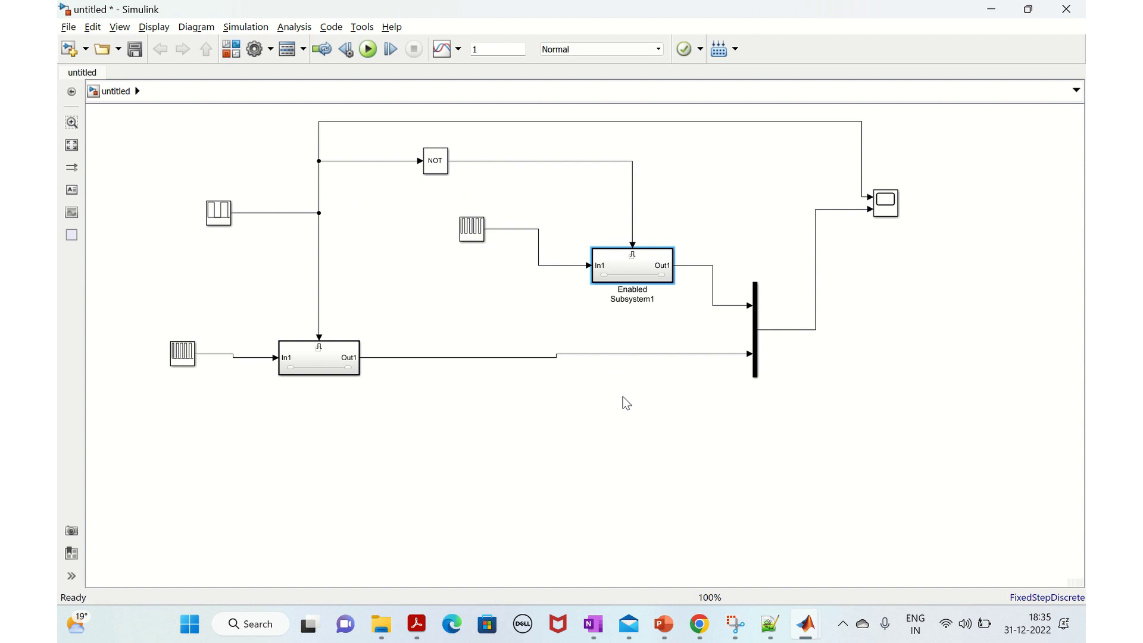
# Set the simulation stop time to 0.9 in the model's solver configuration and accept the change
pyautogui.click(246, 26)
pyautogui.click(271, 62)
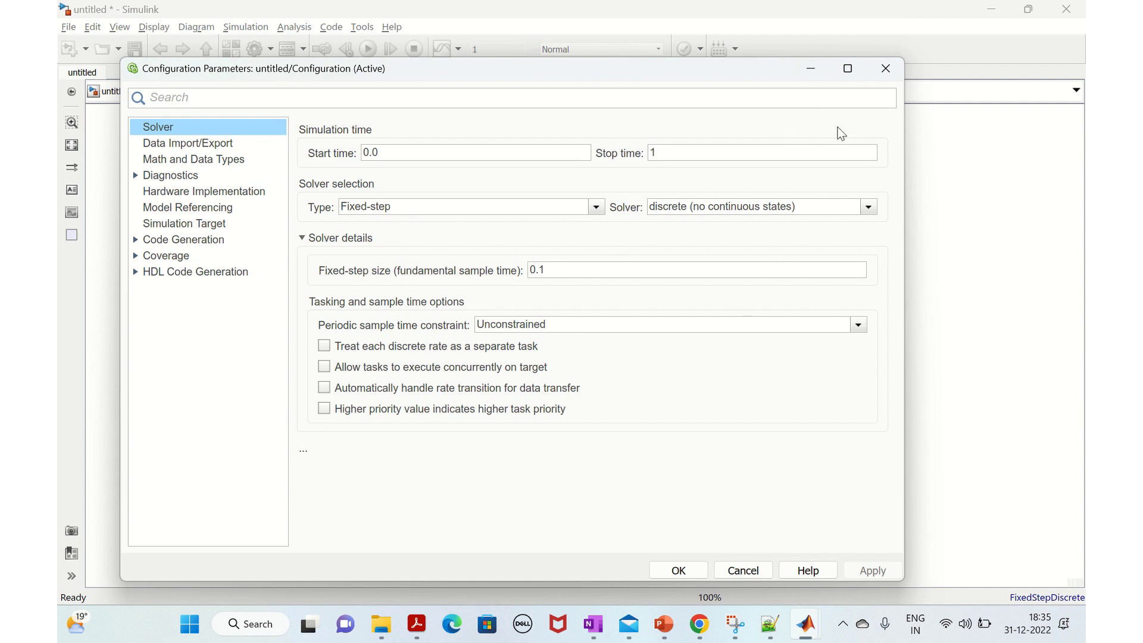
pyautogui.click(678, 153)
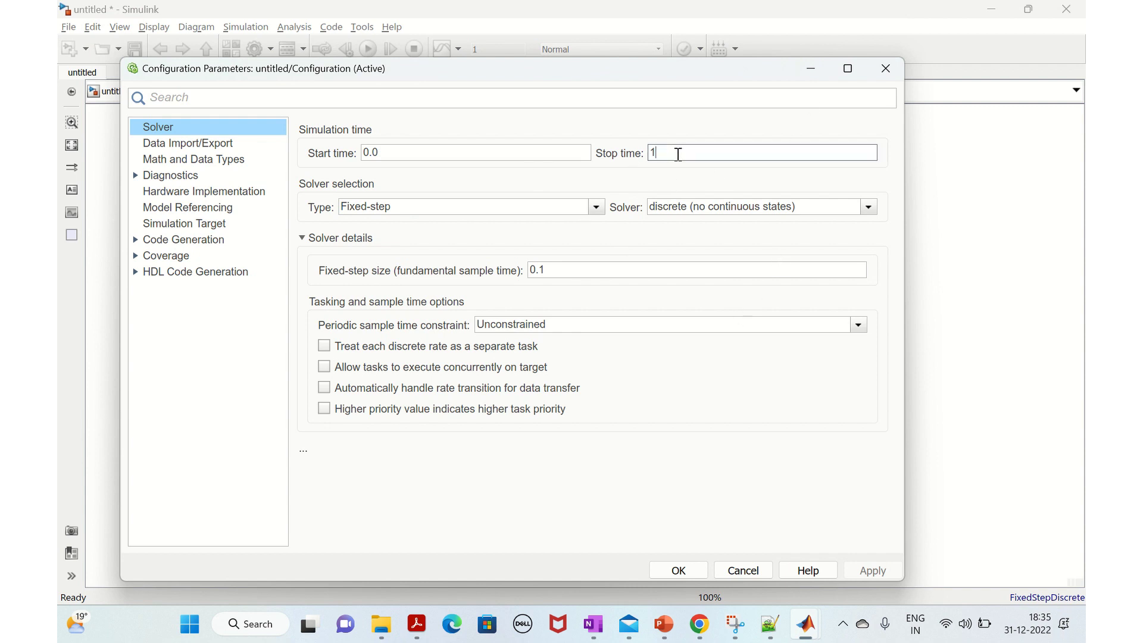
pyautogui.press('BackSpace')
pyautogui.write('0.9')
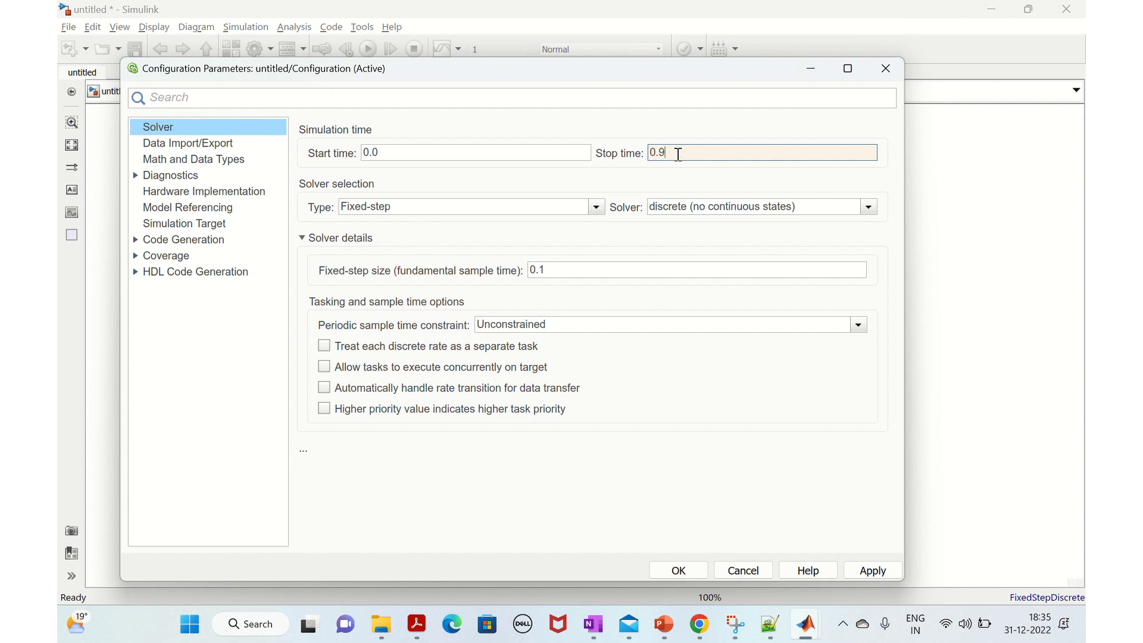
pyautogui.click(172, 143)
pyautogui.click(169, 127)
pyautogui.click(867, 566)
pyautogui.click(690, 570)
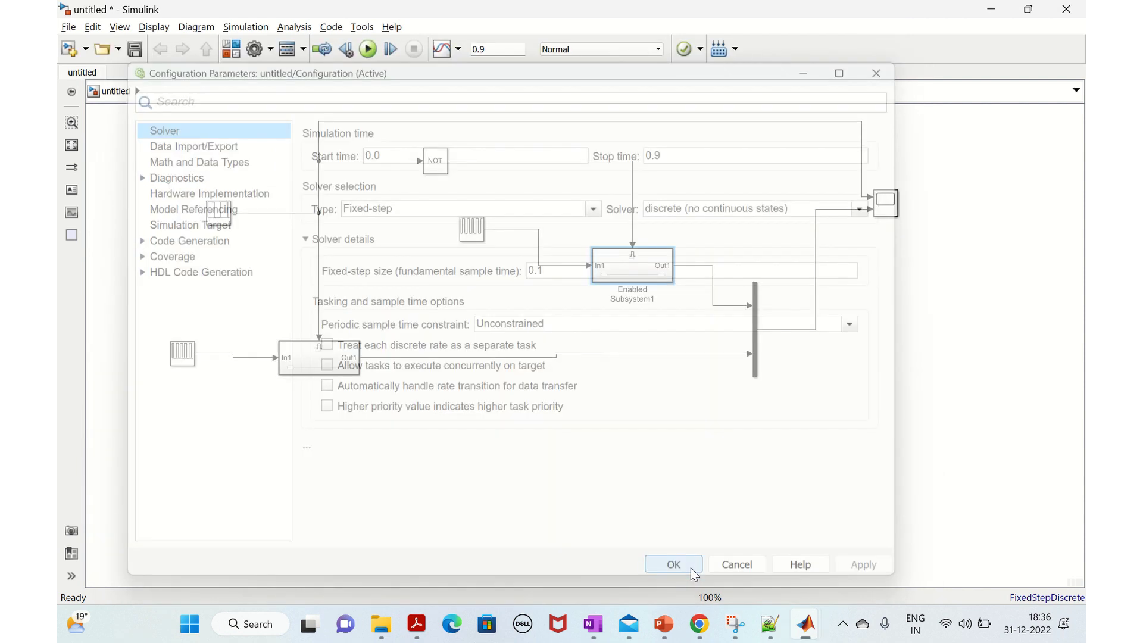
# Run the simulation and open the Scope's plot in a maximized window
pyautogui.click(368, 50)
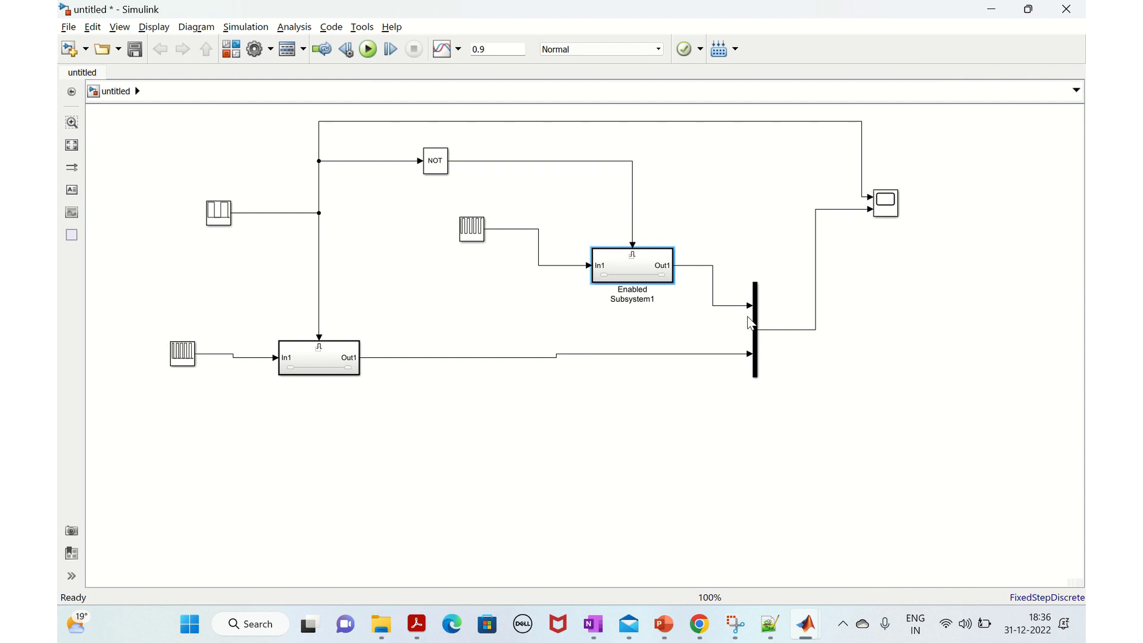
pyautogui.click(756, 330)
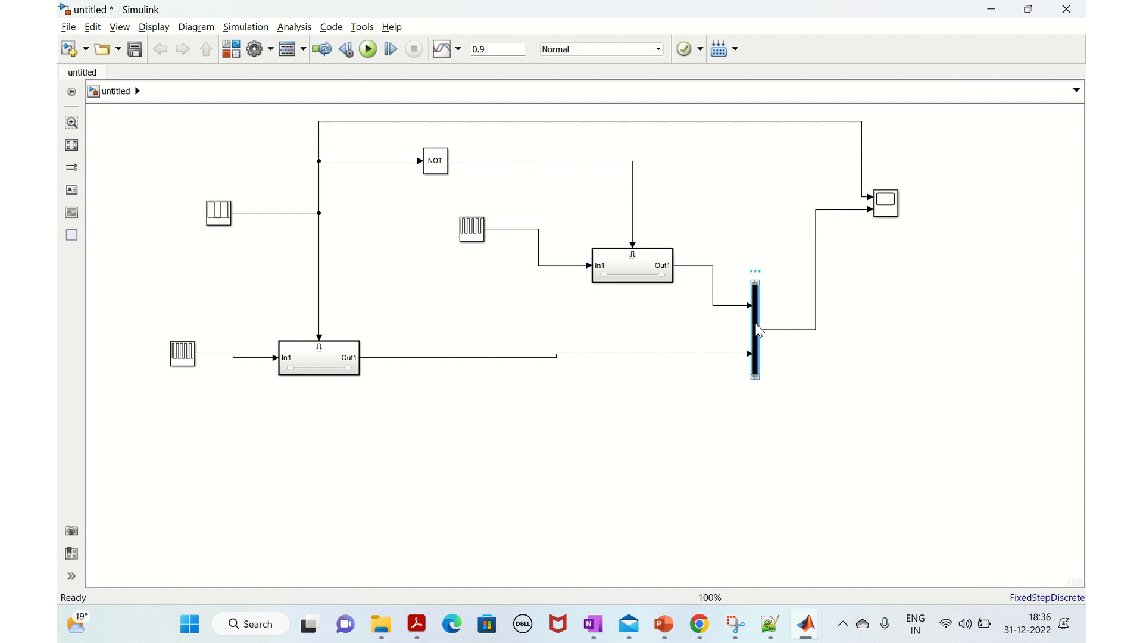
pyautogui.doubleClick(884, 209)
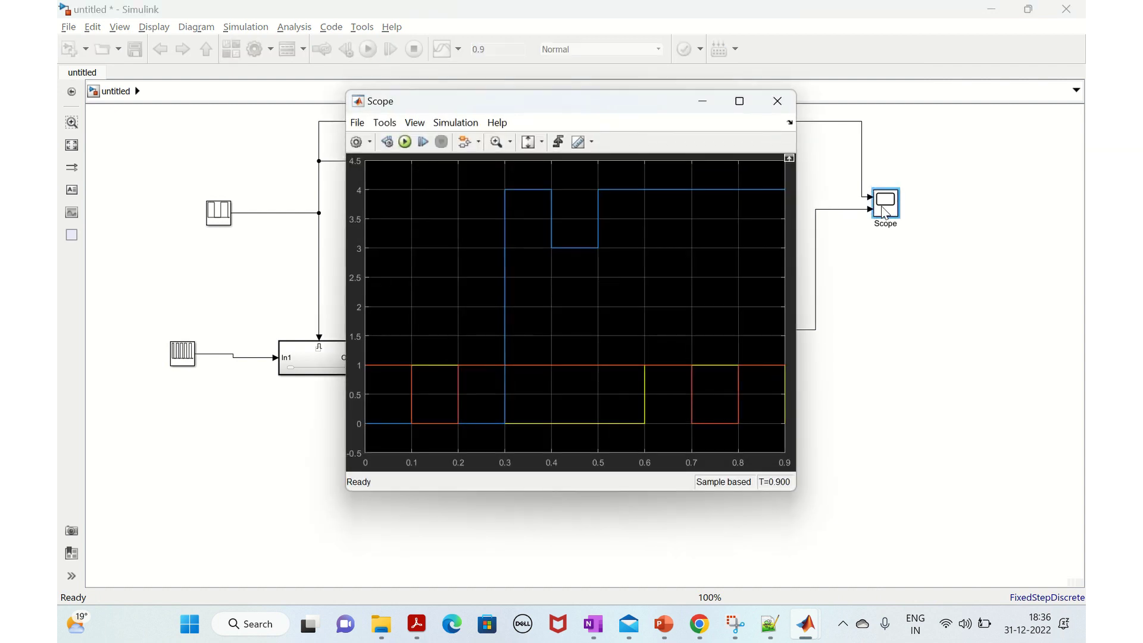
pyautogui.click(737, 113)
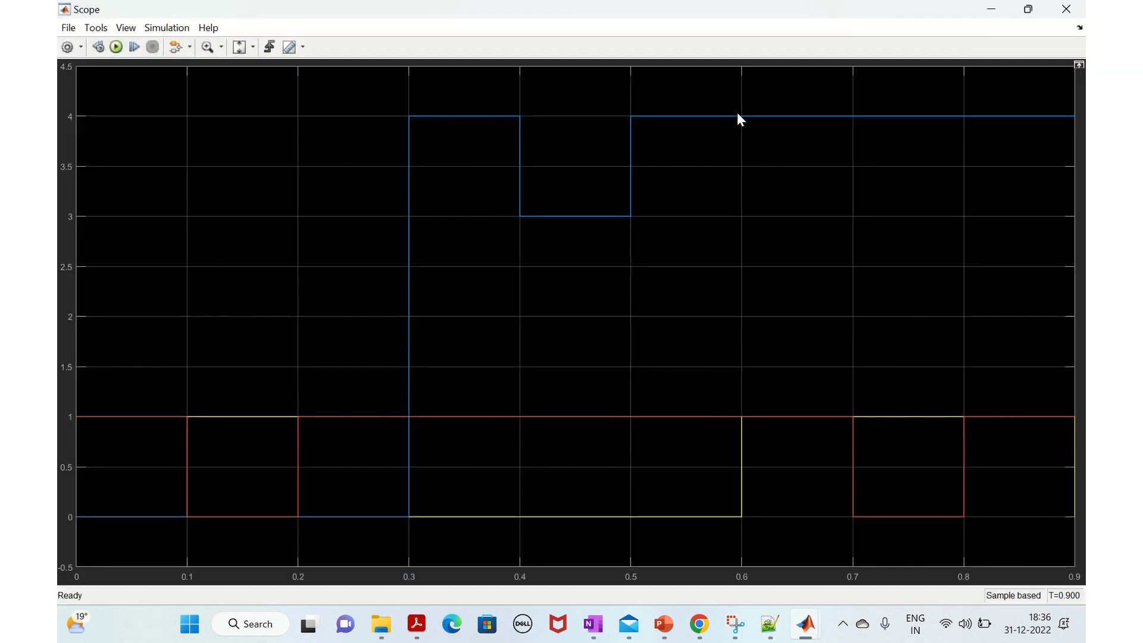
# Change the Scope's display layout to two stacked plots, two rows by one column
pyautogui.click(82, 49)
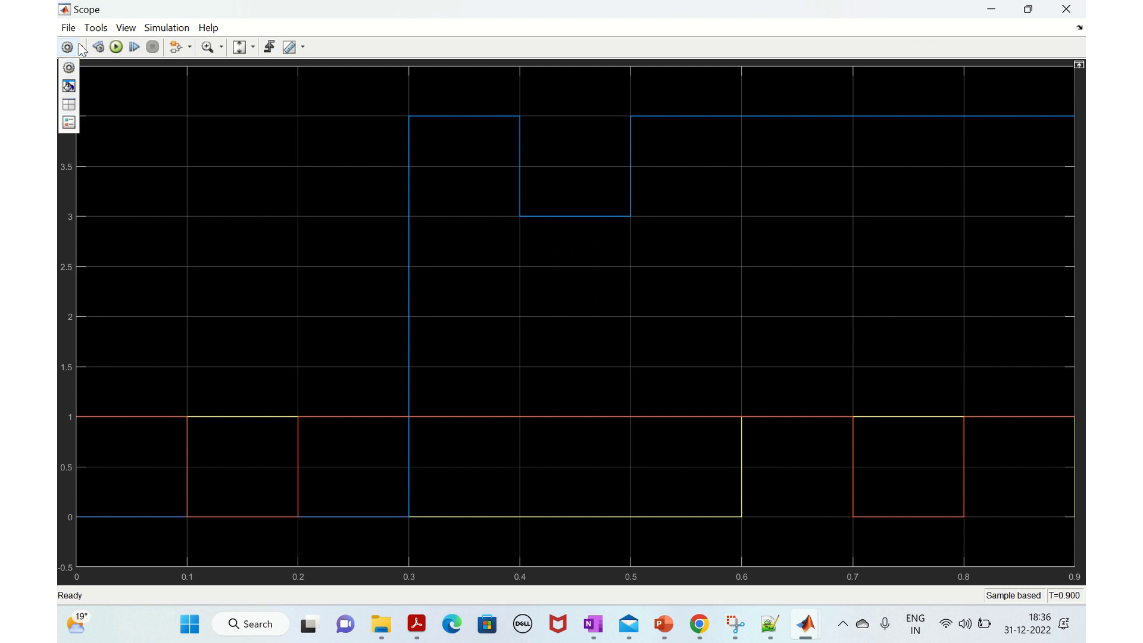
pyautogui.click(74, 118)
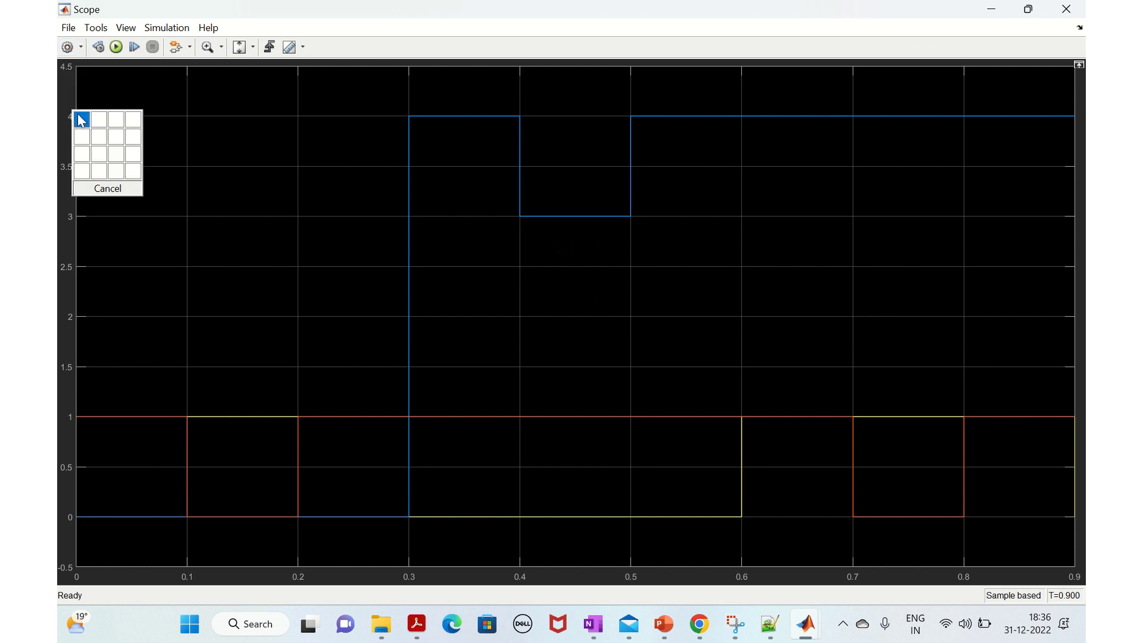
pyautogui.click(83, 137)
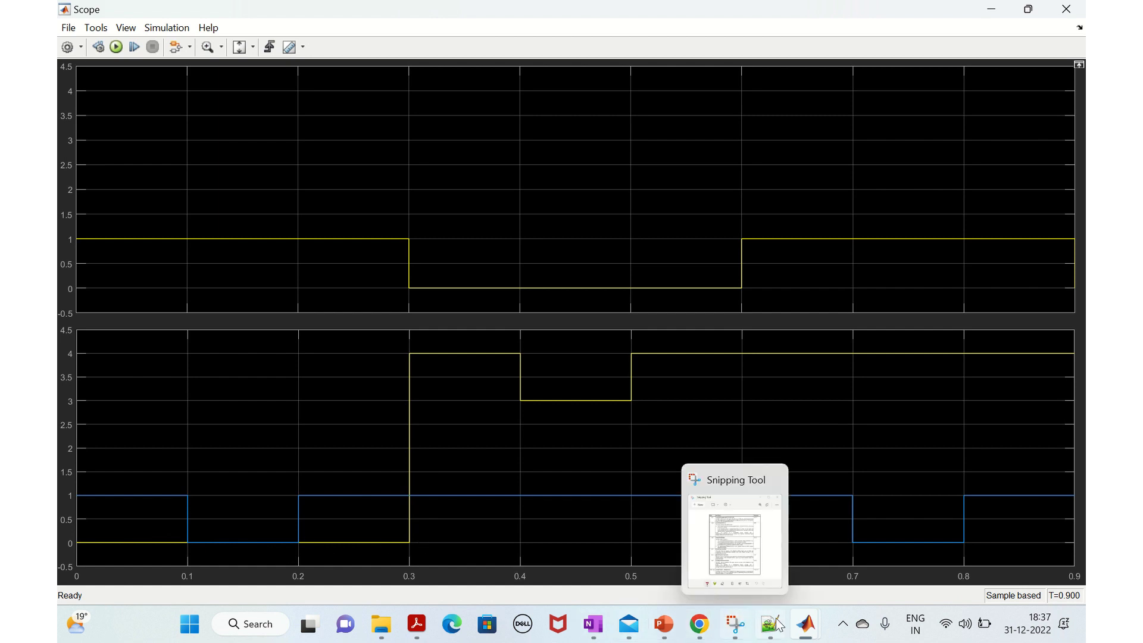
# Compare the Scope's two plots with the stair sources, NOT block and both enabled subsystems in the model, and close the Scope
pyautogui.moveTo(802, 630)
pyautogui.click(783, 562)
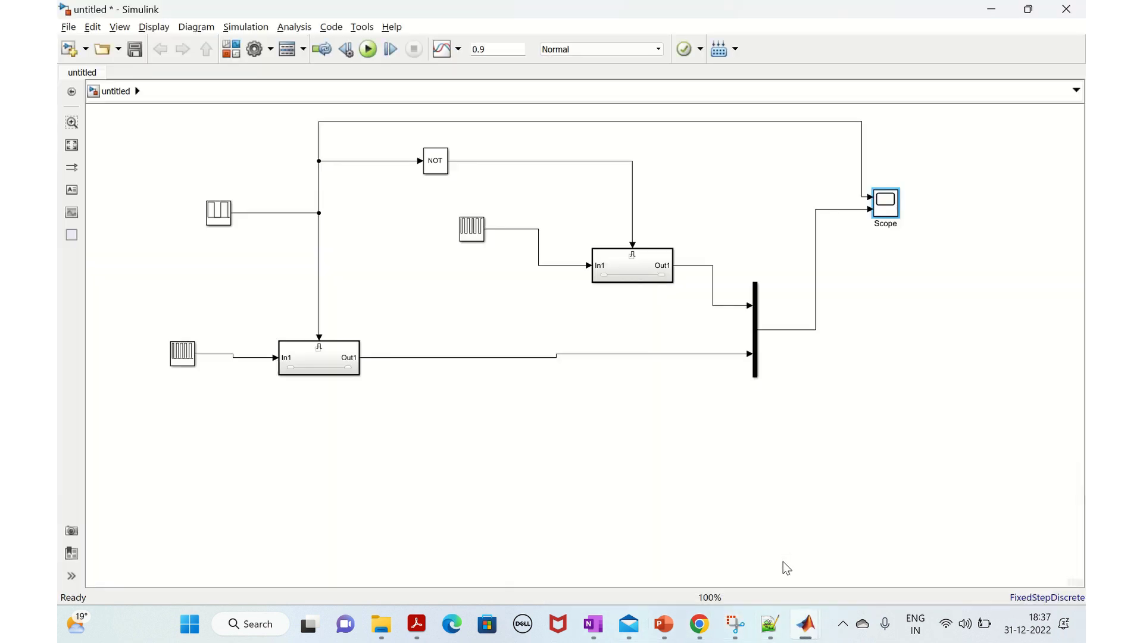
pyautogui.click(225, 224)
pyautogui.click(192, 237)
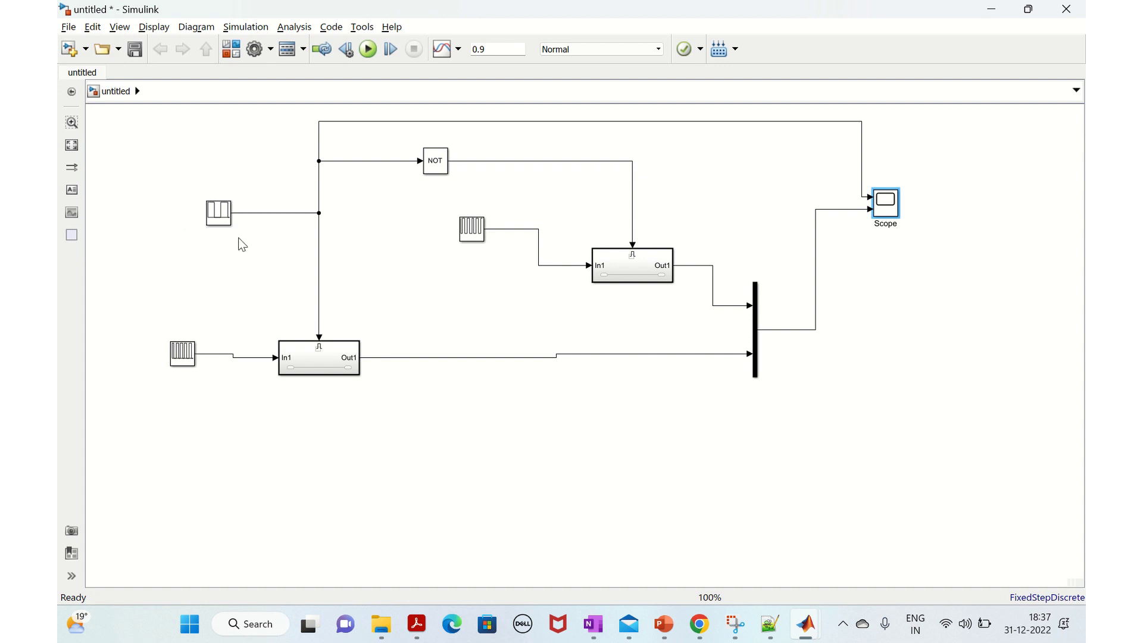
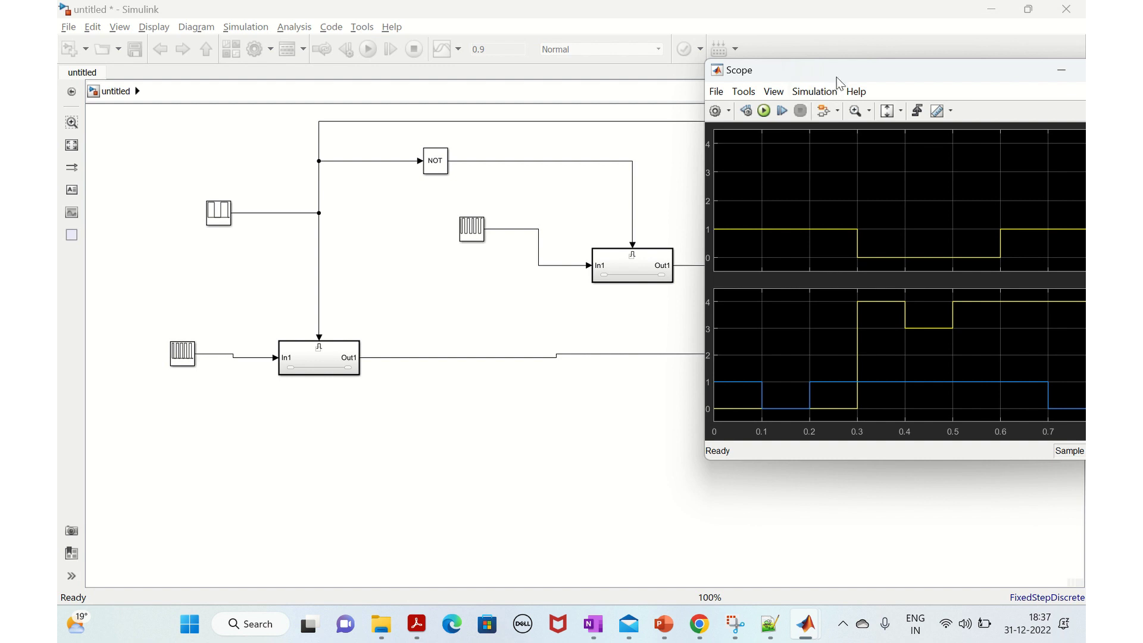
pyautogui.moveTo(842, 80); pyautogui.dragTo(713, 97)
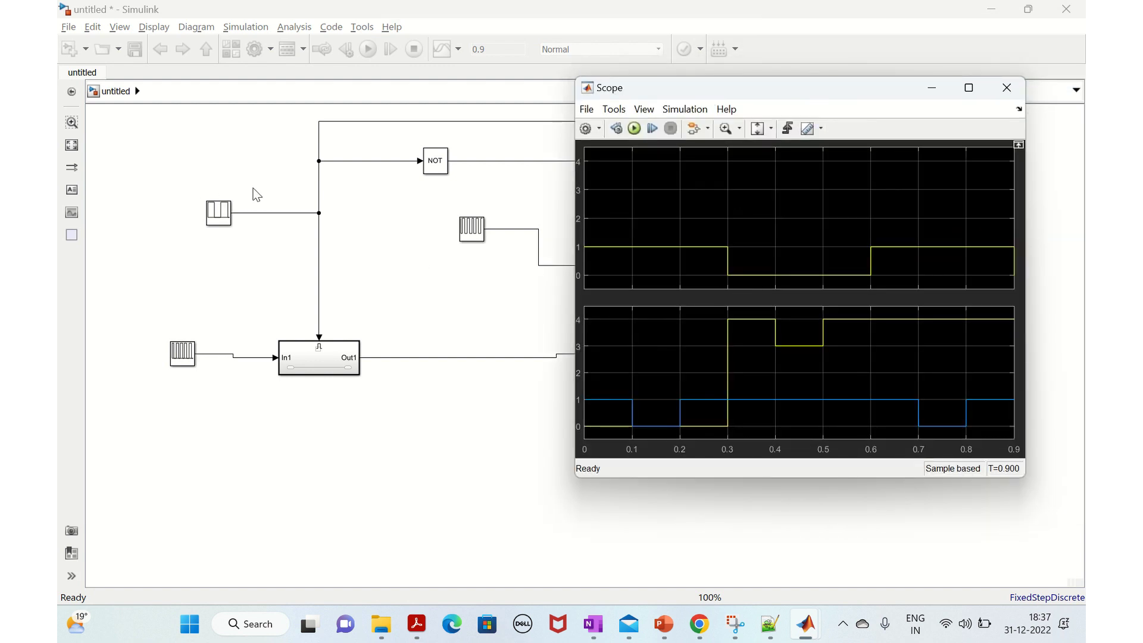
pyautogui.click(441, 153)
pyautogui.moveTo(748, 95); pyautogui.dragTo(304, 106)
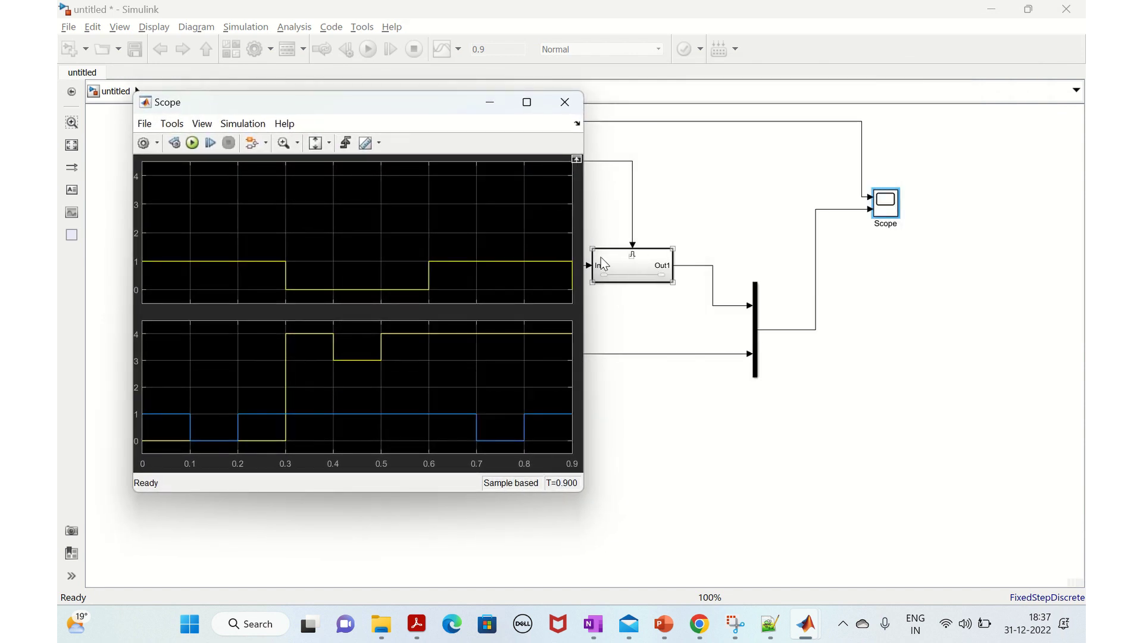
pyautogui.moveTo(326, 112); pyautogui.dragTo(410, 136)
pyautogui.click(467, 233)
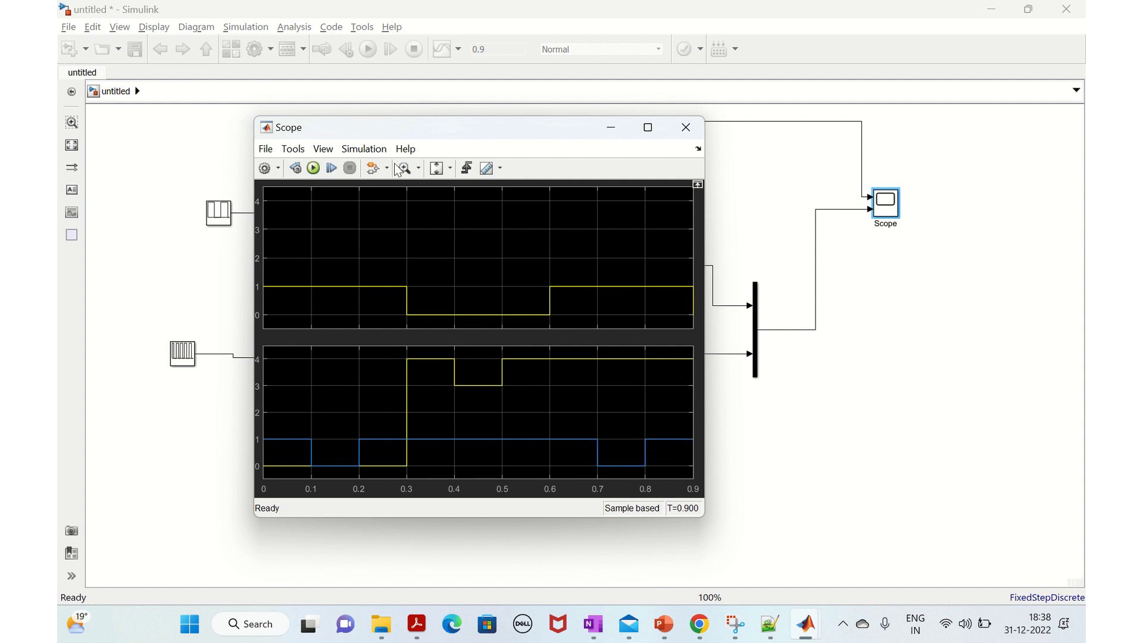
pyautogui.moveTo(349, 127); pyautogui.dragTo(425, 145)
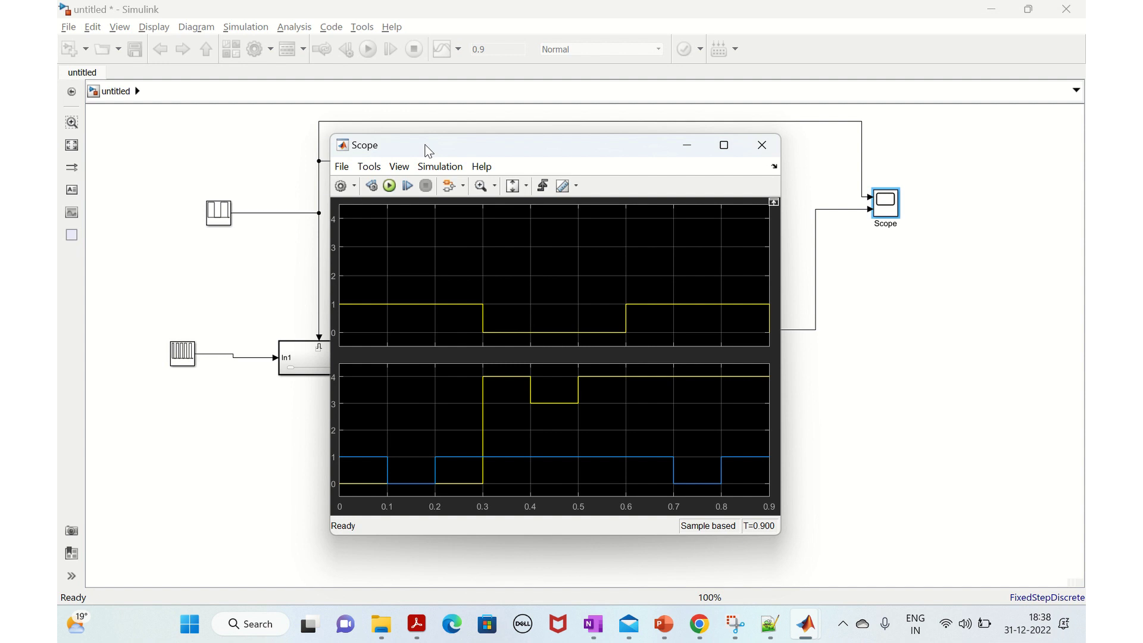
pyautogui.click(776, 149)
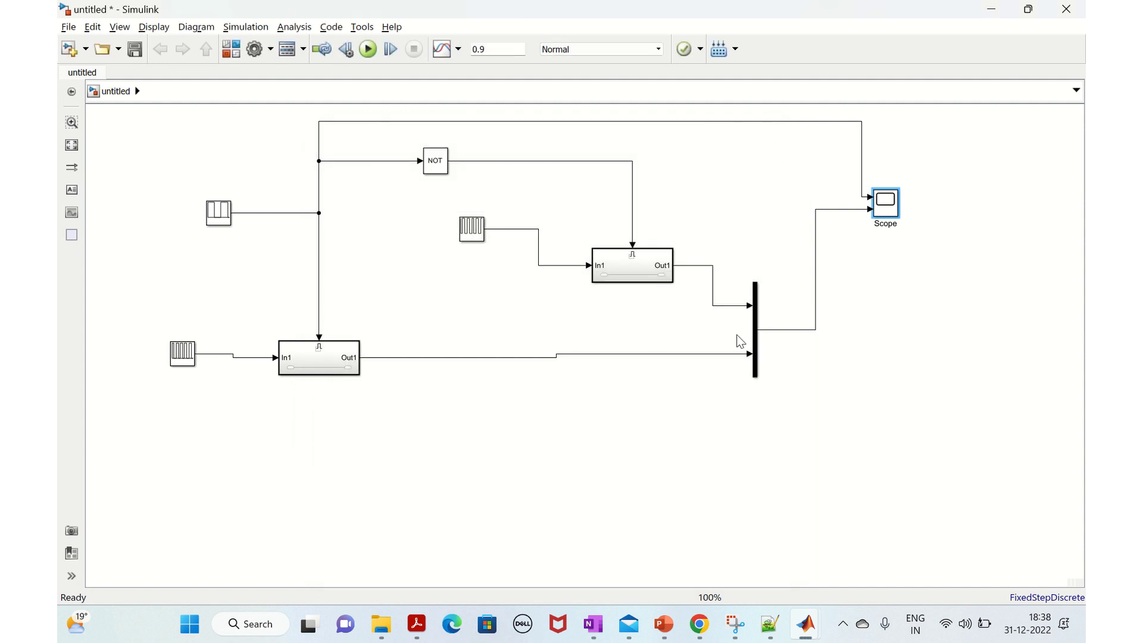
# Replace the Mux with a Merge block from Simulink/Signal Routing, wiring both subsystem outputs into it and its output to the Scope's second input
pyautogui.click(756, 334)
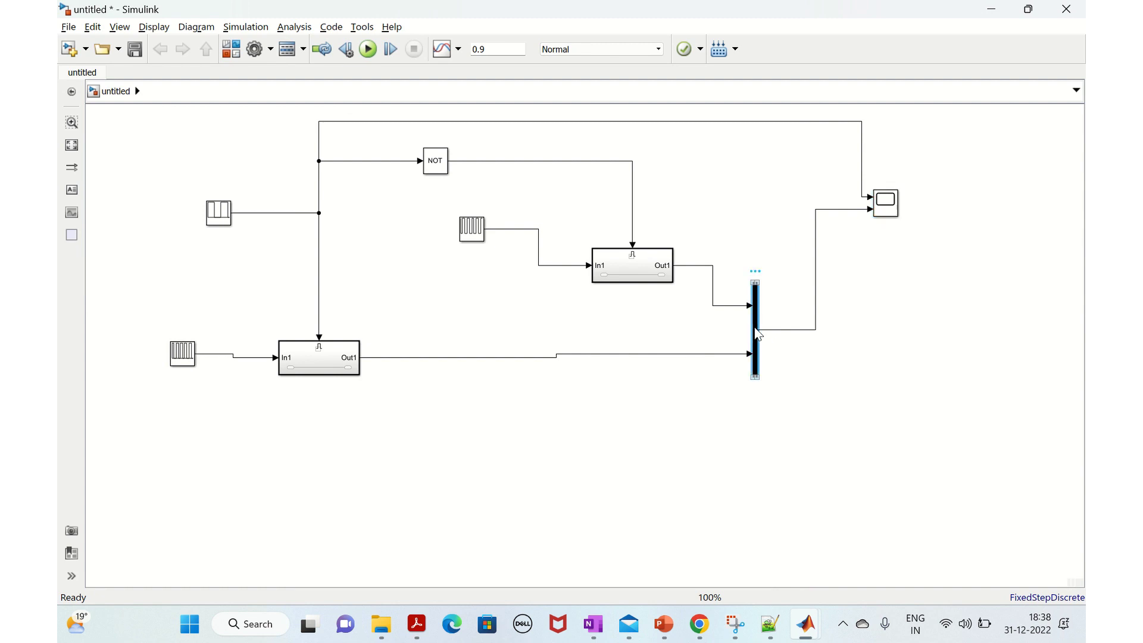
pyautogui.press('Delete')
pyautogui.doubleClick(775, 458)
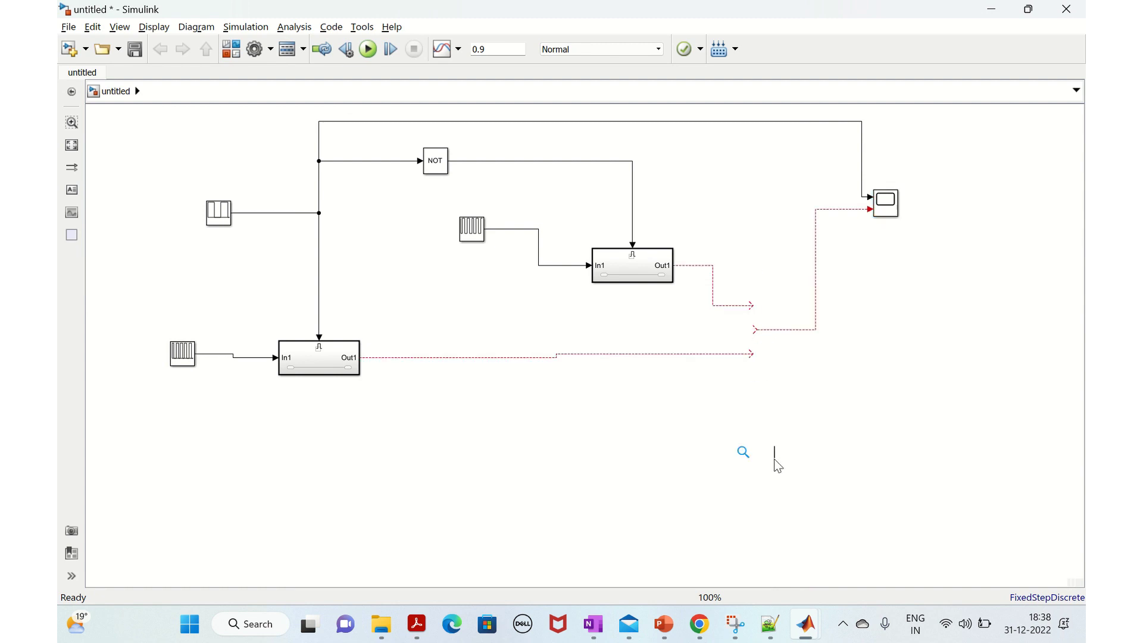
pyautogui.write('mer')
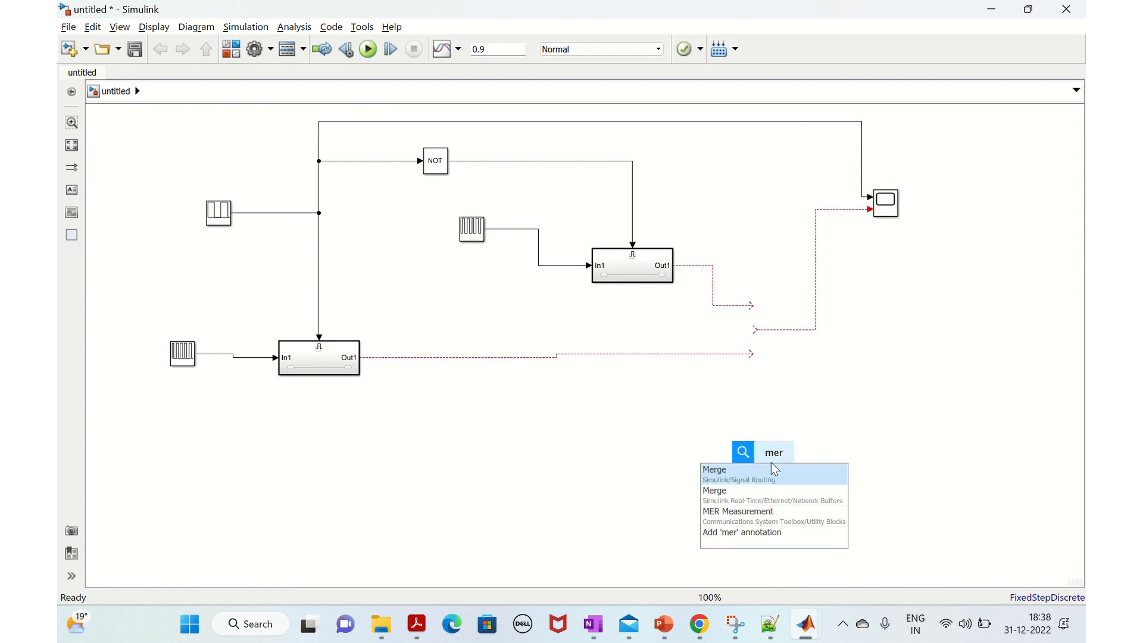
pyautogui.click(773, 470)
pyautogui.moveTo(773, 457); pyautogui.dragTo(788, 374)
pyautogui.moveTo(753, 327); pyautogui.dragTo(810, 374)
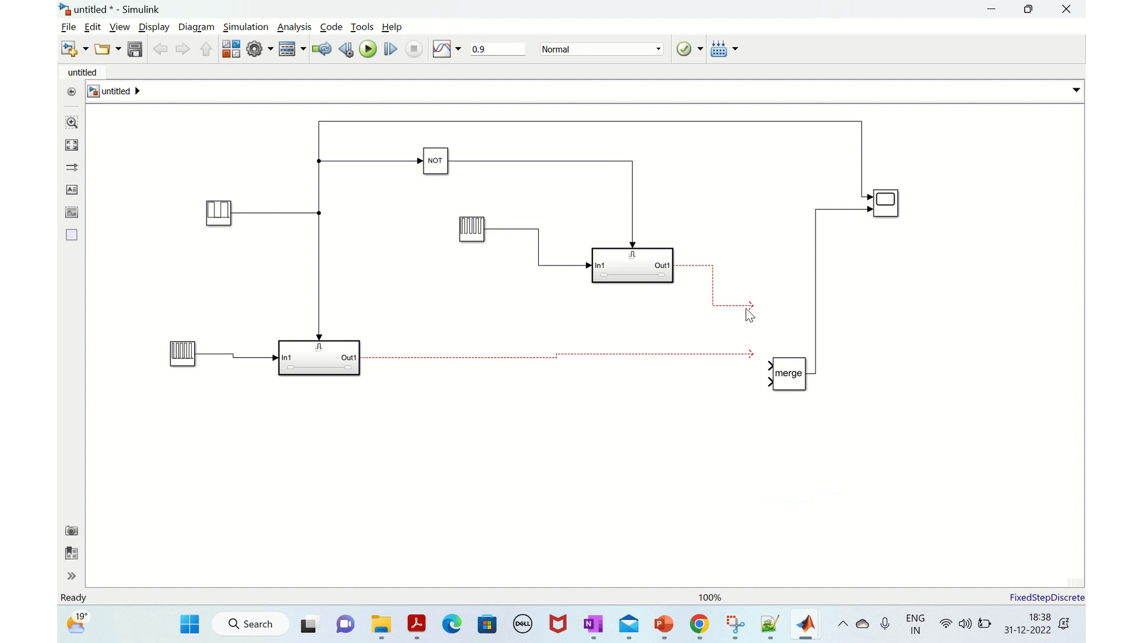
pyautogui.moveTo(751, 305); pyautogui.dragTo(771, 383)
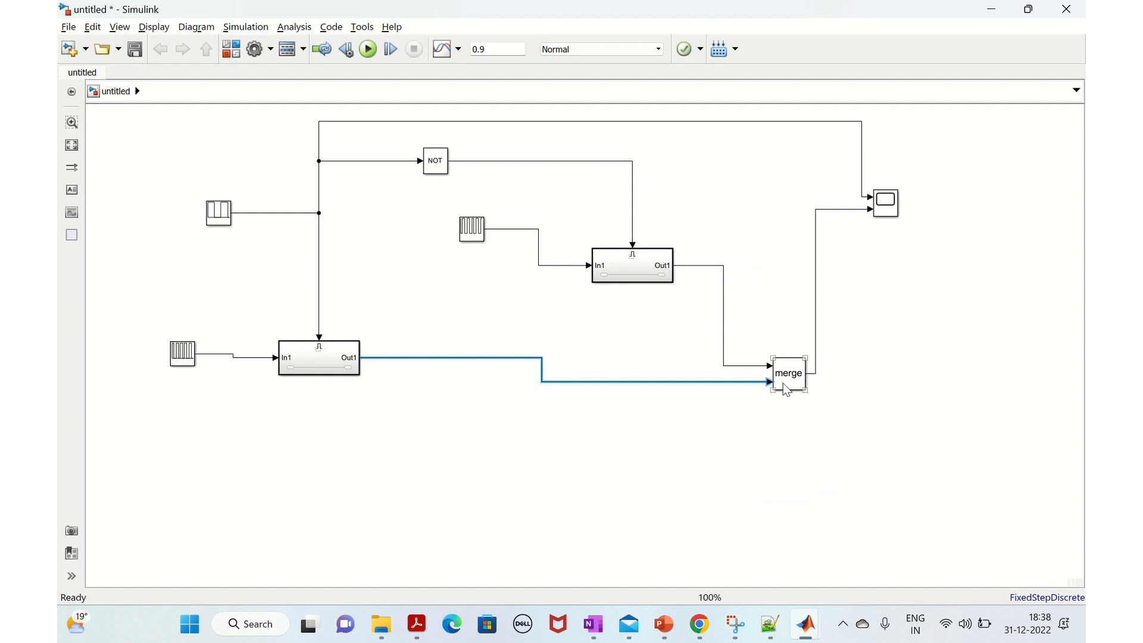
# Run the simulation and examine the enable signal and merged output in the Scope, closing it when done
pyautogui.click(368, 50)
pyautogui.doubleClick(882, 211)
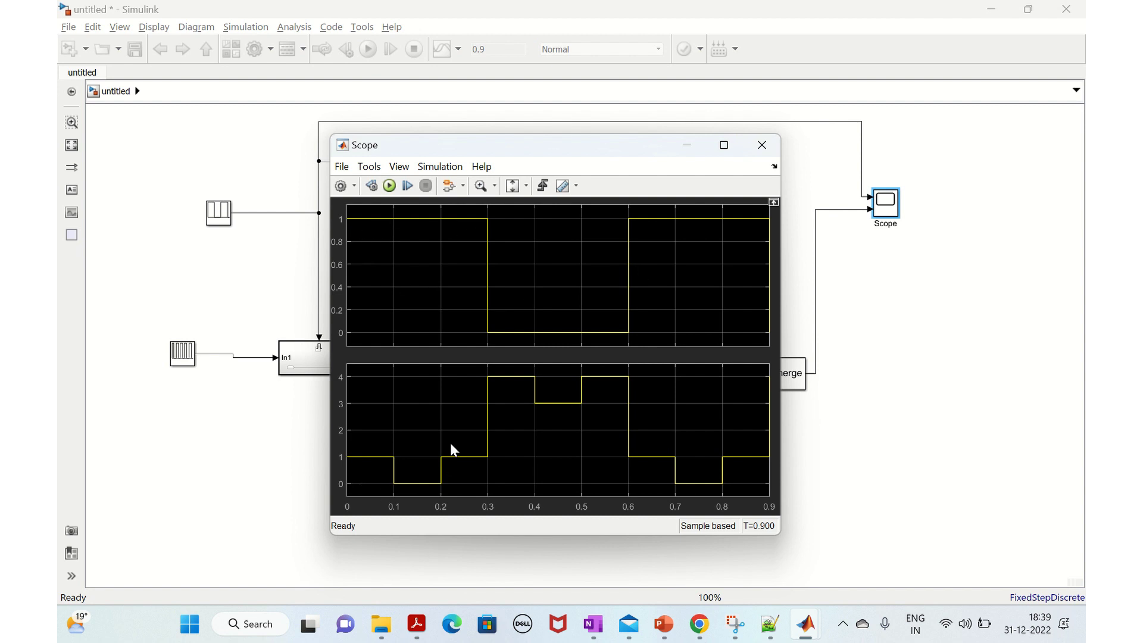
pyautogui.click(302, 362)
pyautogui.moveTo(488, 148); pyautogui.dragTo(350, 149)
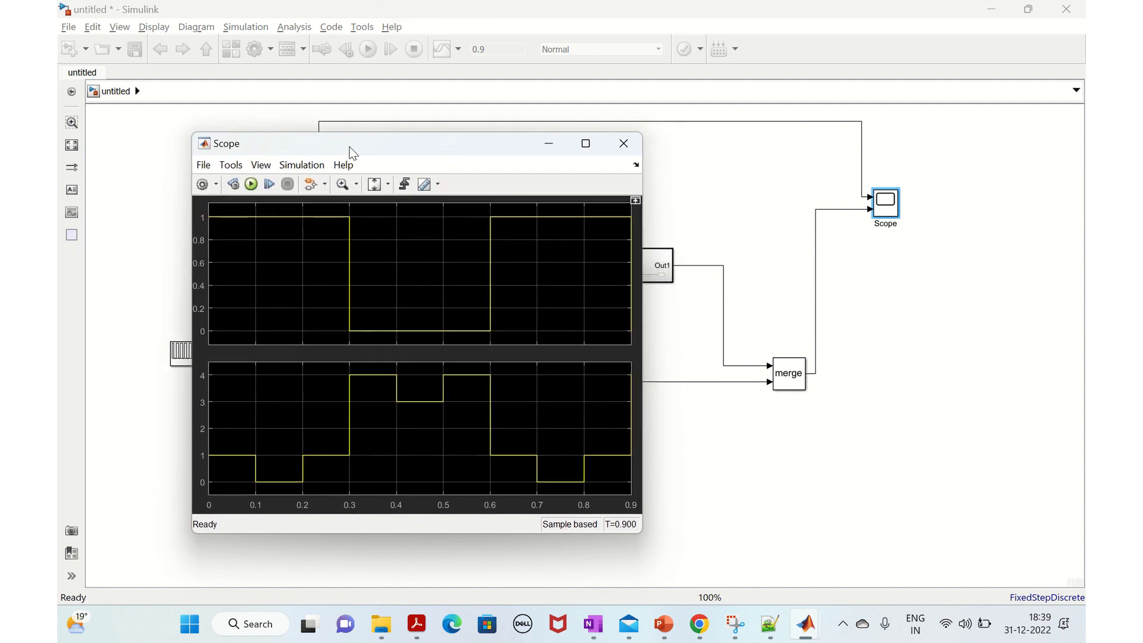
pyautogui.click(623, 145)
# Add a Mux from Simulink/Signal Routing above the Merge block and branch both subsystem outputs to its inputs
pyautogui.click(788, 378)
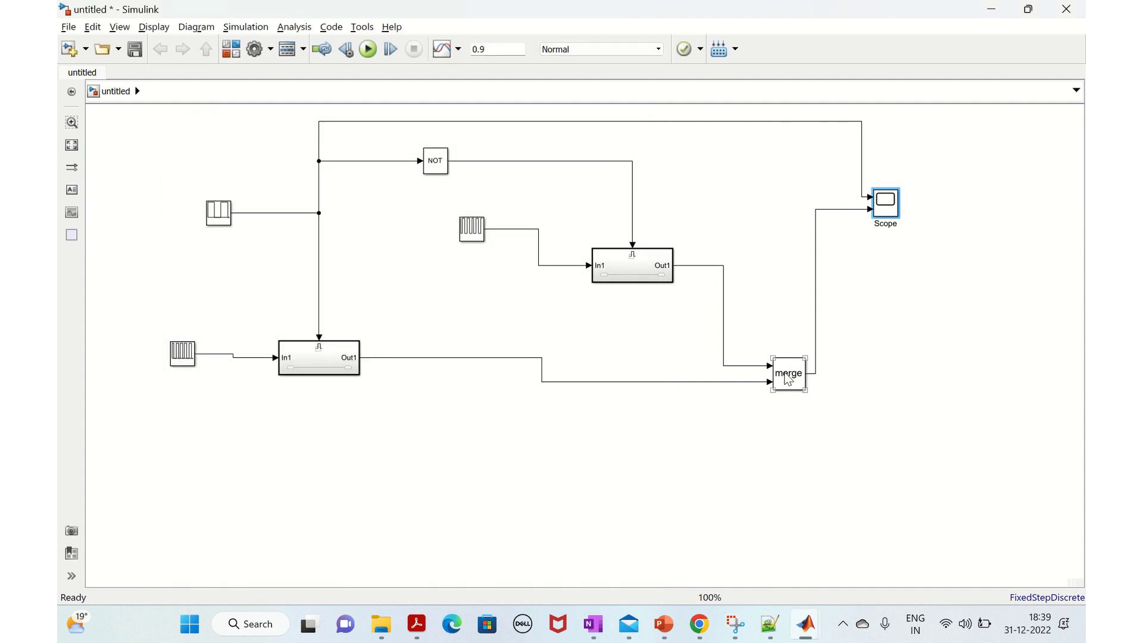
pyautogui.click(755, 257)
pyautogui.doubleClick(757, 232)
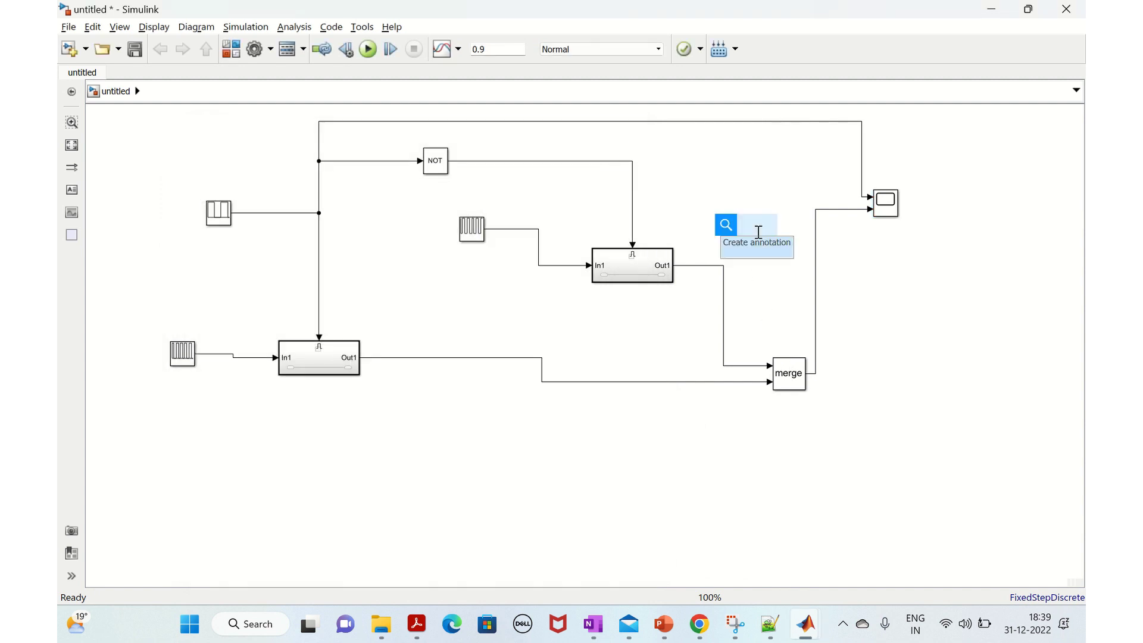
pyautogui.write('mux')
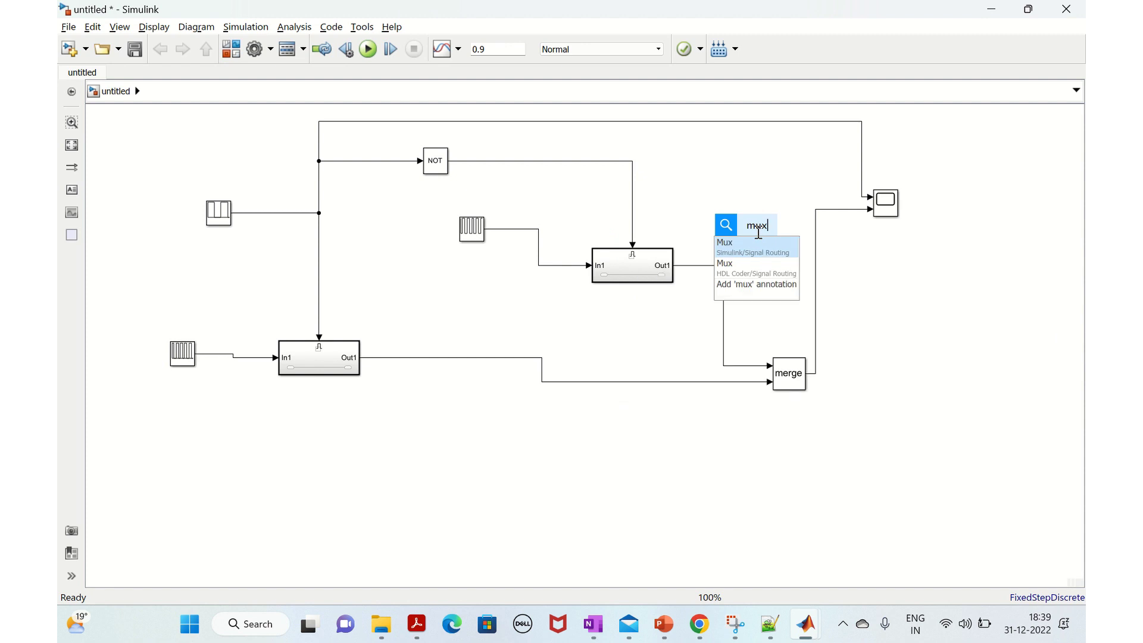
pyautogui.click(770, 252)
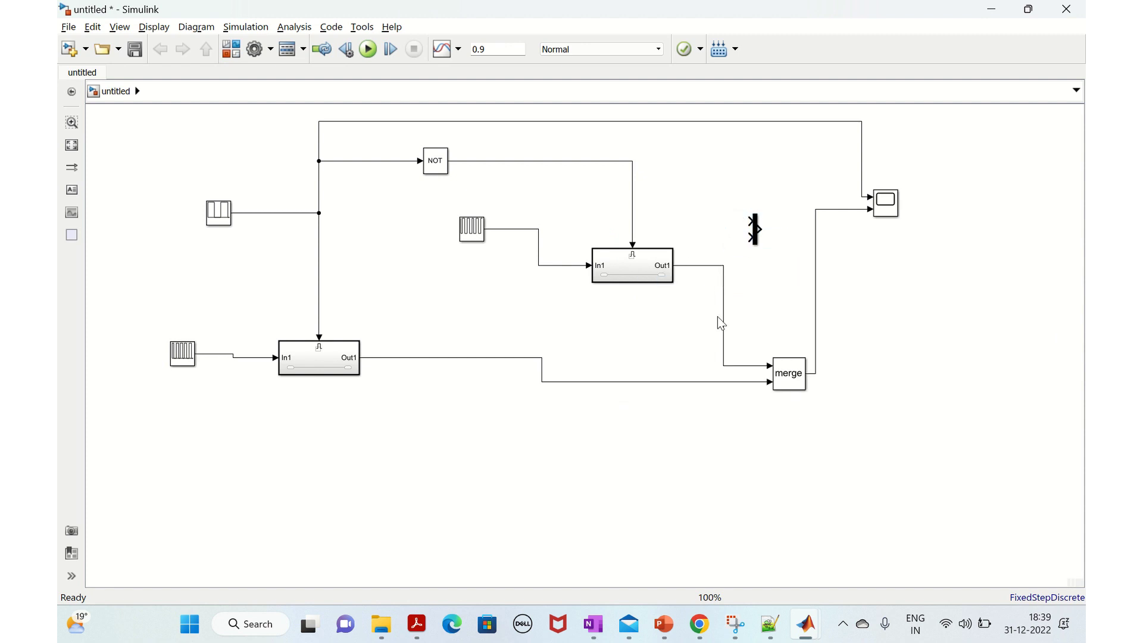
pyautogui.moveTo(751, 221); pyautogui.dragTo(693, 266)
pyautogui.moveTo(751, 237); pyautogui.dragTo(709, 381)
pyautogui.click(894, 215)
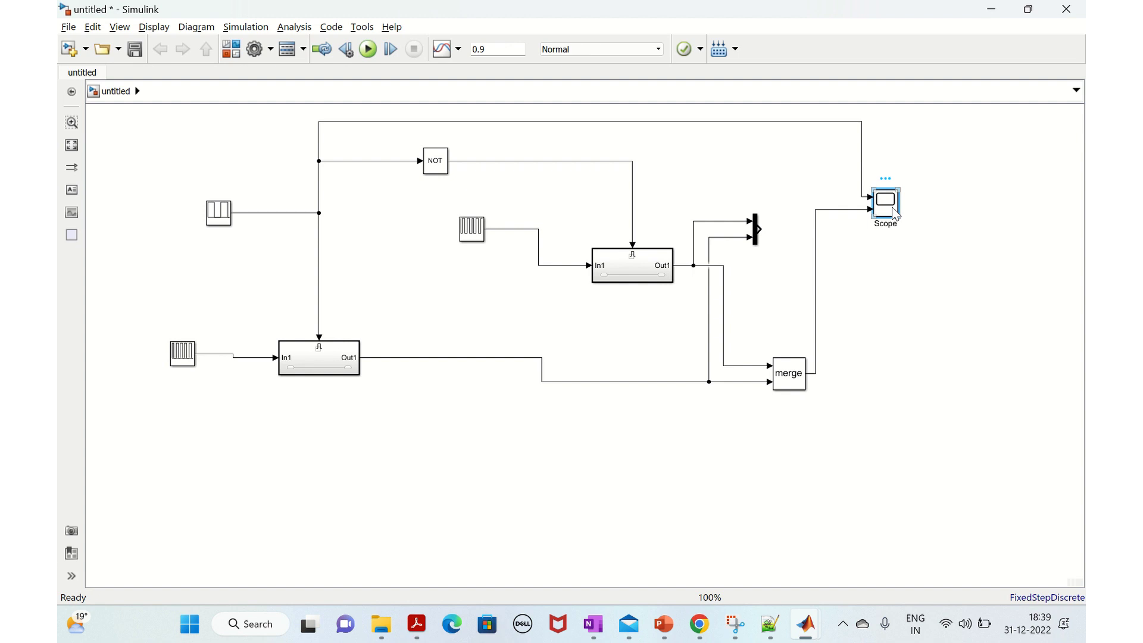
pyautogui.rightClick(894, 215)
pyautogui.moveTo(893, 211)
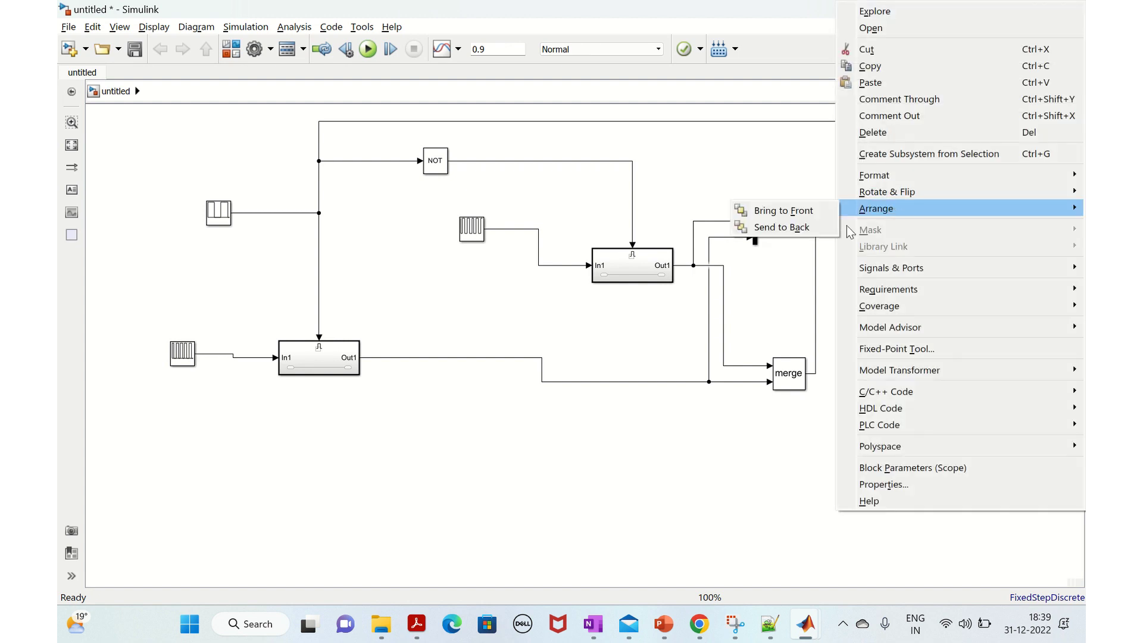
pyautogui.click(873, 484)
pyautogui.click(559, 45)
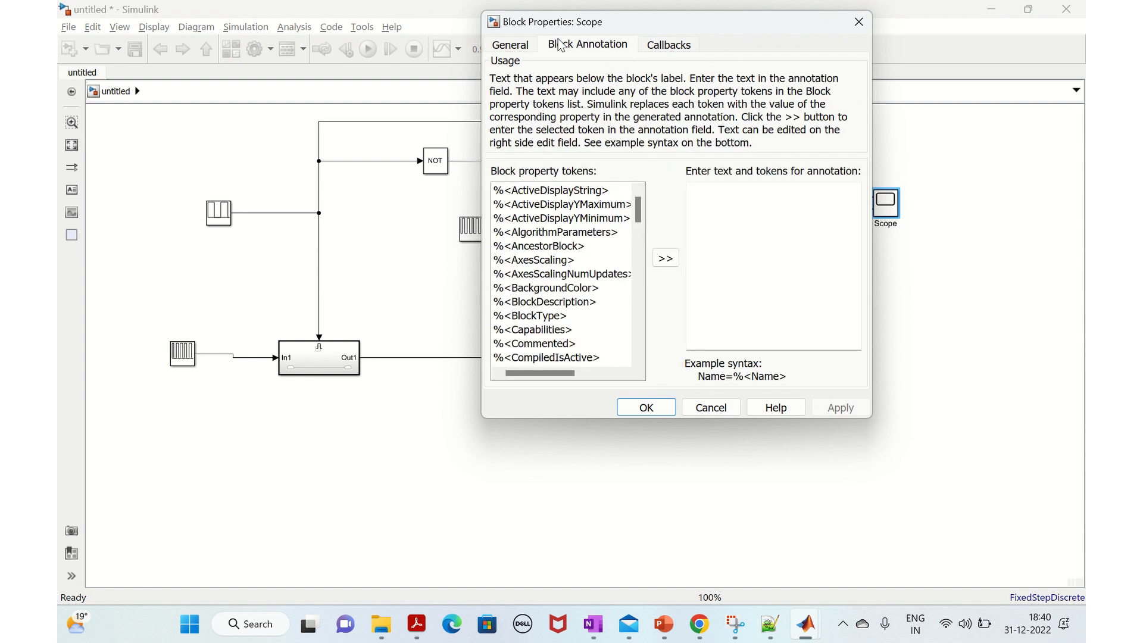
pyautogui.click(859, 22)
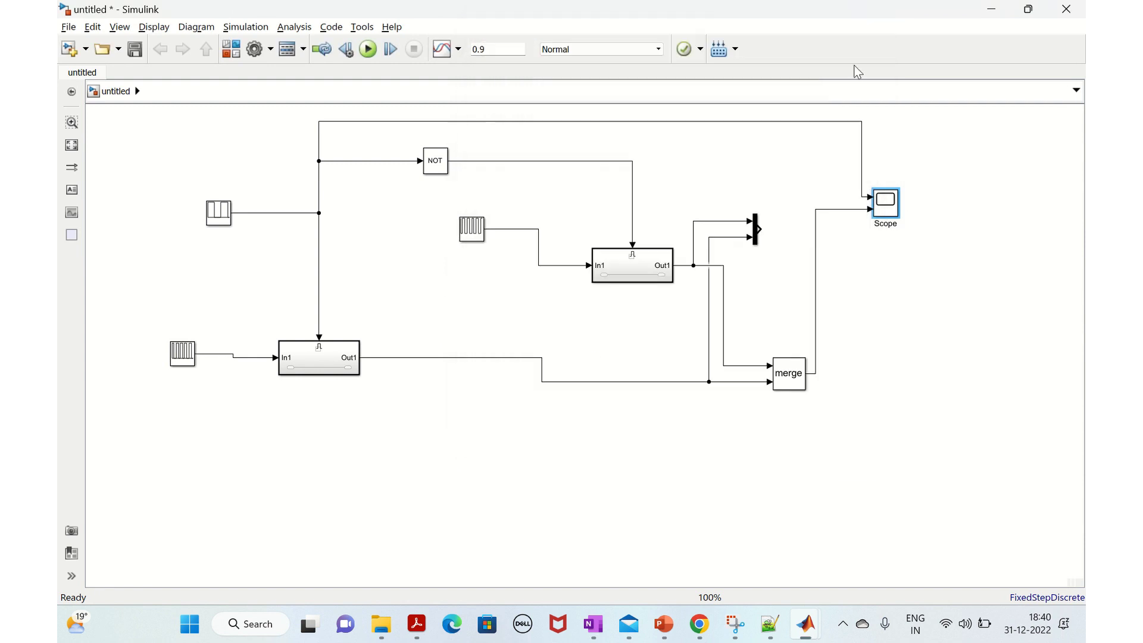
# Set the Scope's number of input ports to 3 and connect the Mux output to its third input
pyautogui.doubleClick(886, 203)
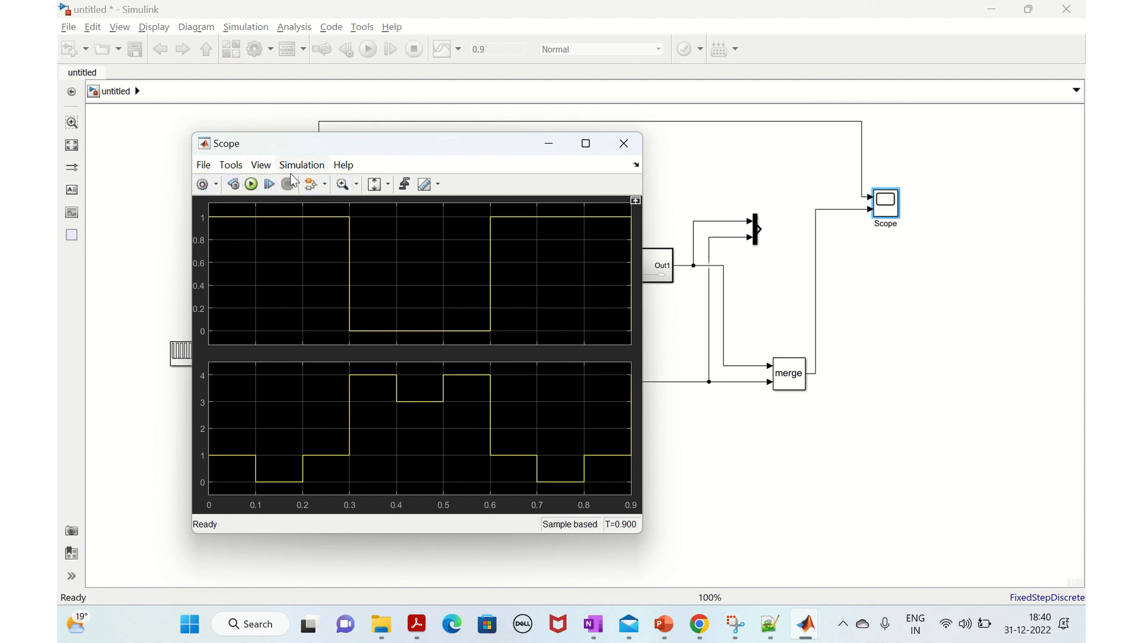
pyautogui.click(217, 185)
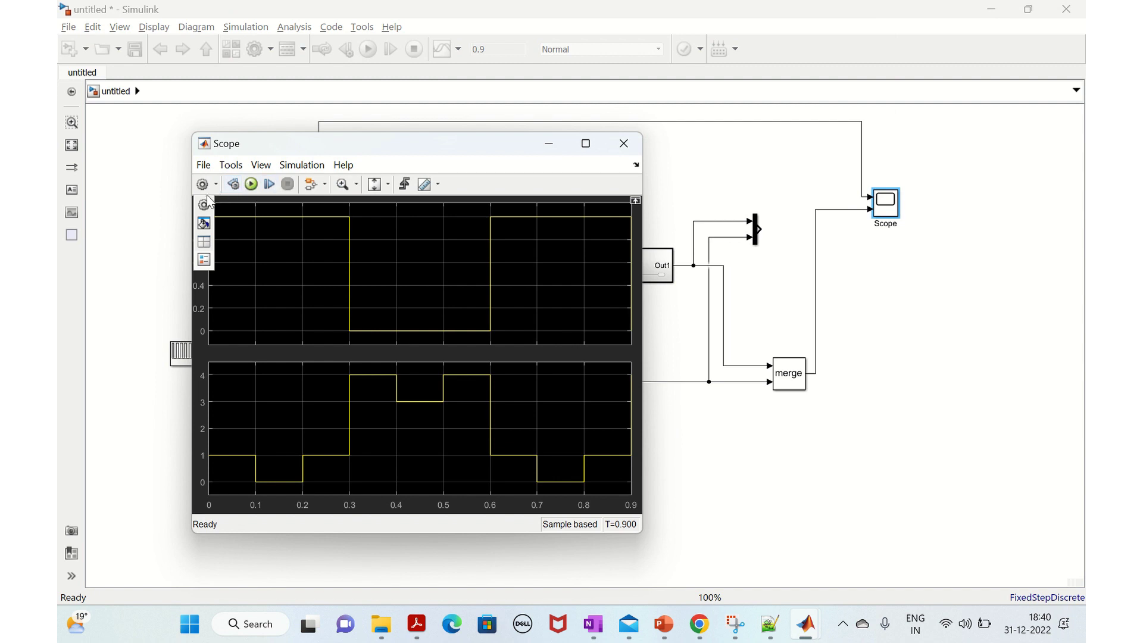
pyautogui.click(203, 184)
pyautogui.doubleClick(552, 277)
pyautogui.write('3')
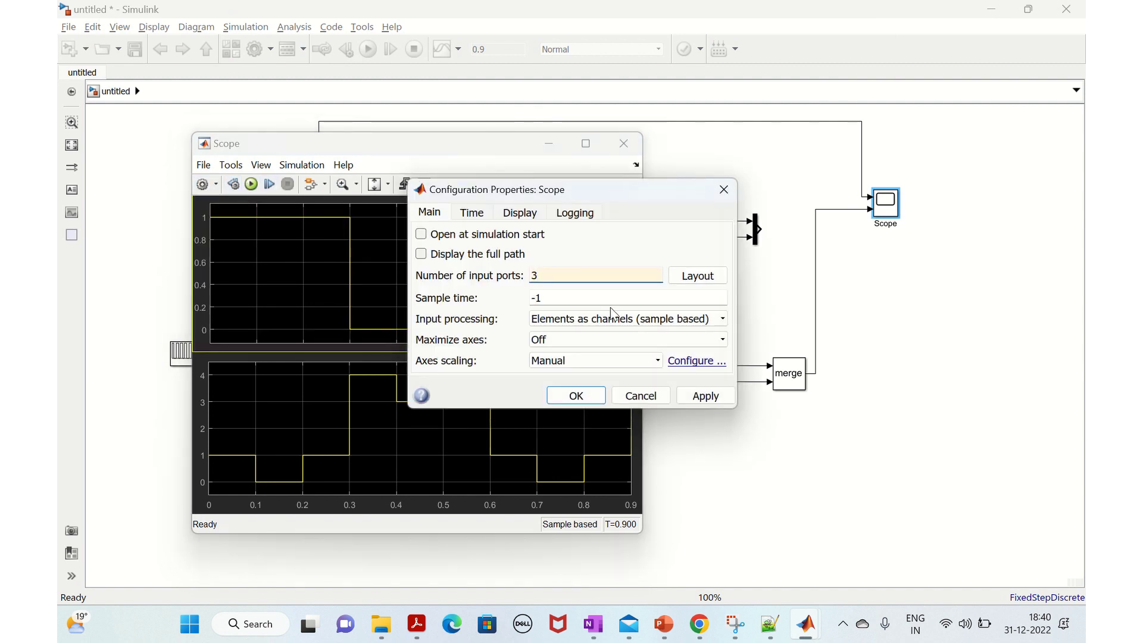
pyautogui.click(695, 396)
pyautogui.click(576, 396)
pyautogui.moveTo(759, 228); pyautogui.dragTo(870, 213)
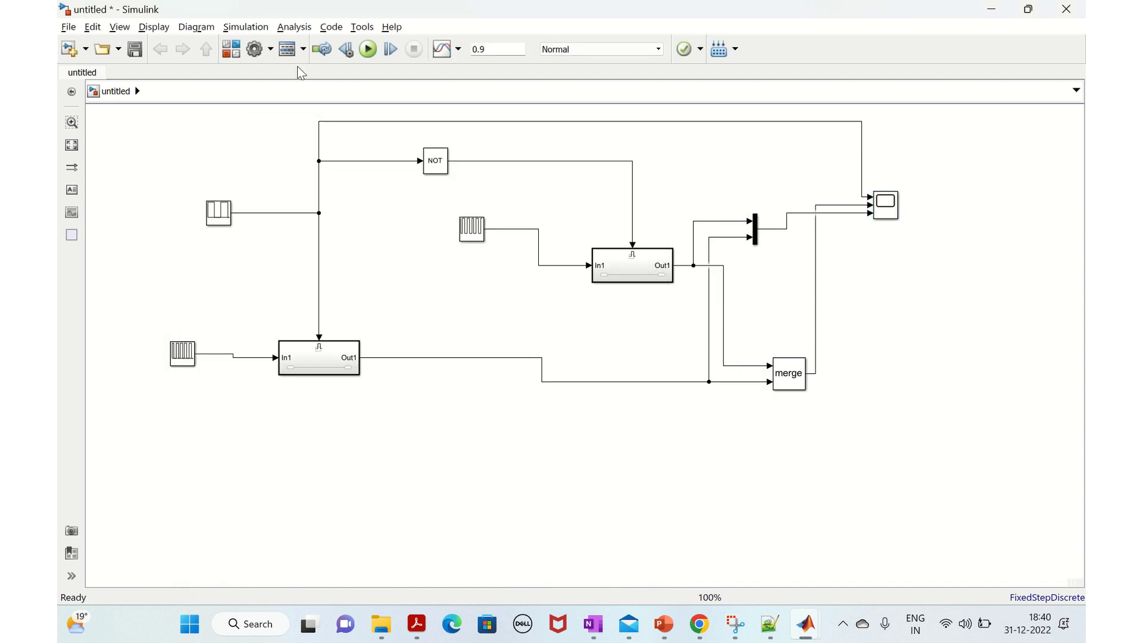
# Run the simulation and check the reported diagnostic against the branched lines feeding the Merge block, closing the Diagnostic Viewer when done
pyautogui.click(368, 50)
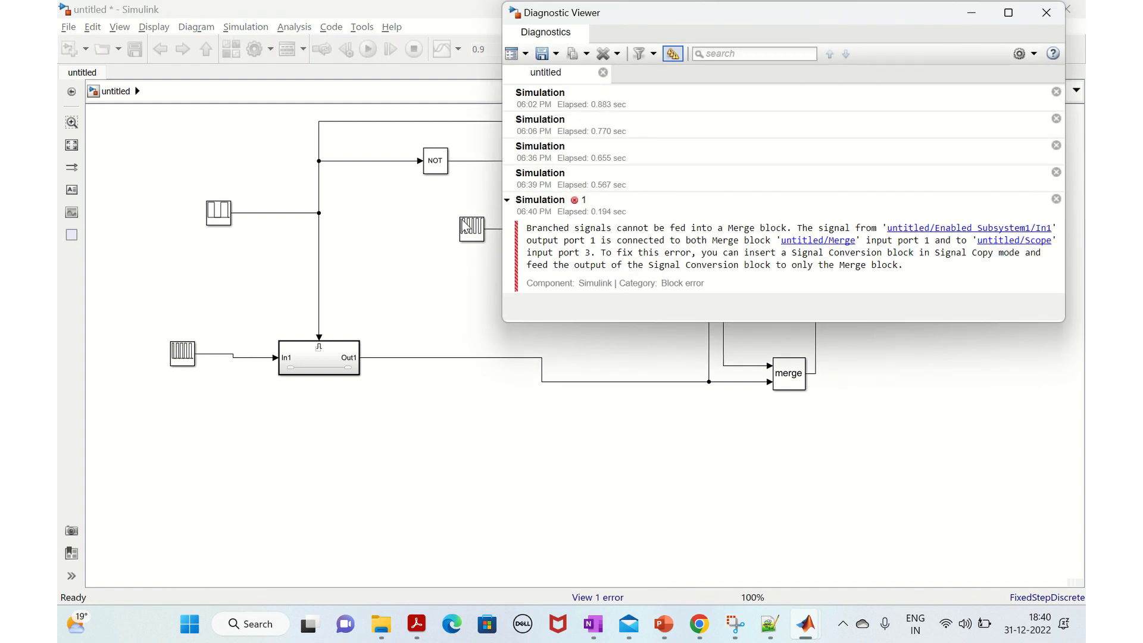
pyautogui.moveTo(669, 24); pyautogui.dragTo(257, 90)
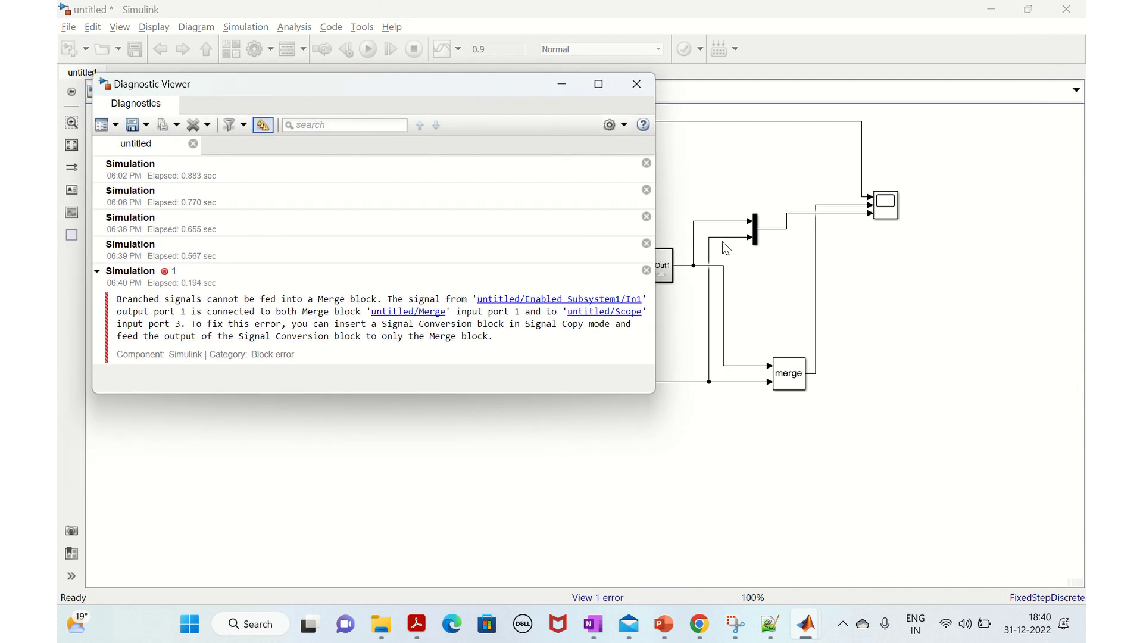
pyautogui.click(786, 384)
pyautogui.click(789, 406)
pyautogui.moveTo(312, 87); pyautogui.dragTo(476, 170)
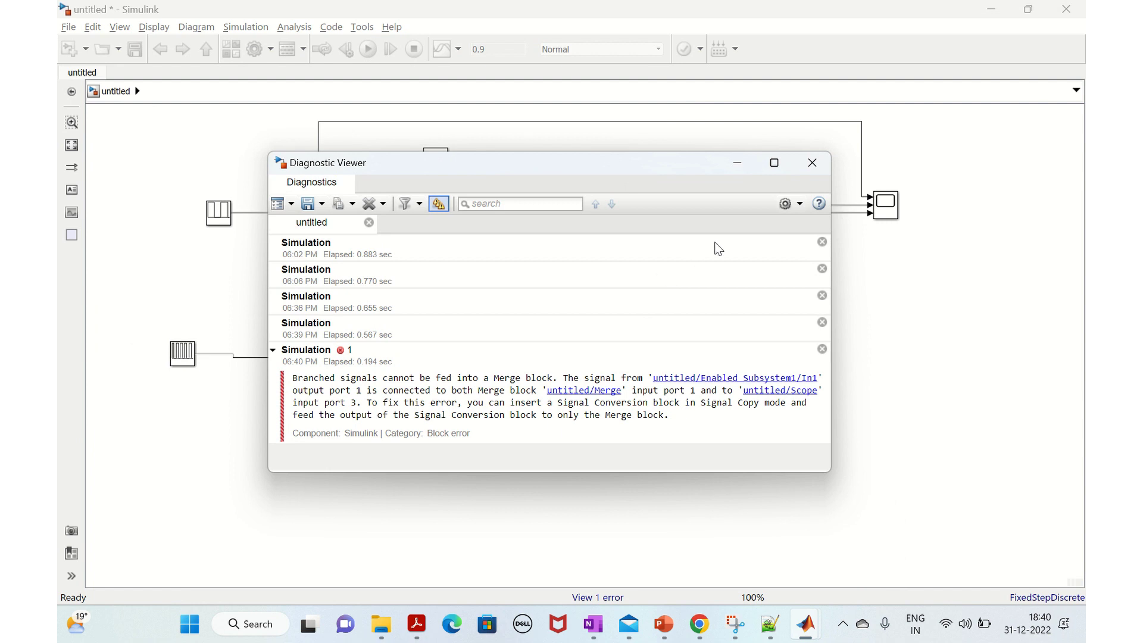
pyautogui.click(812, 163)
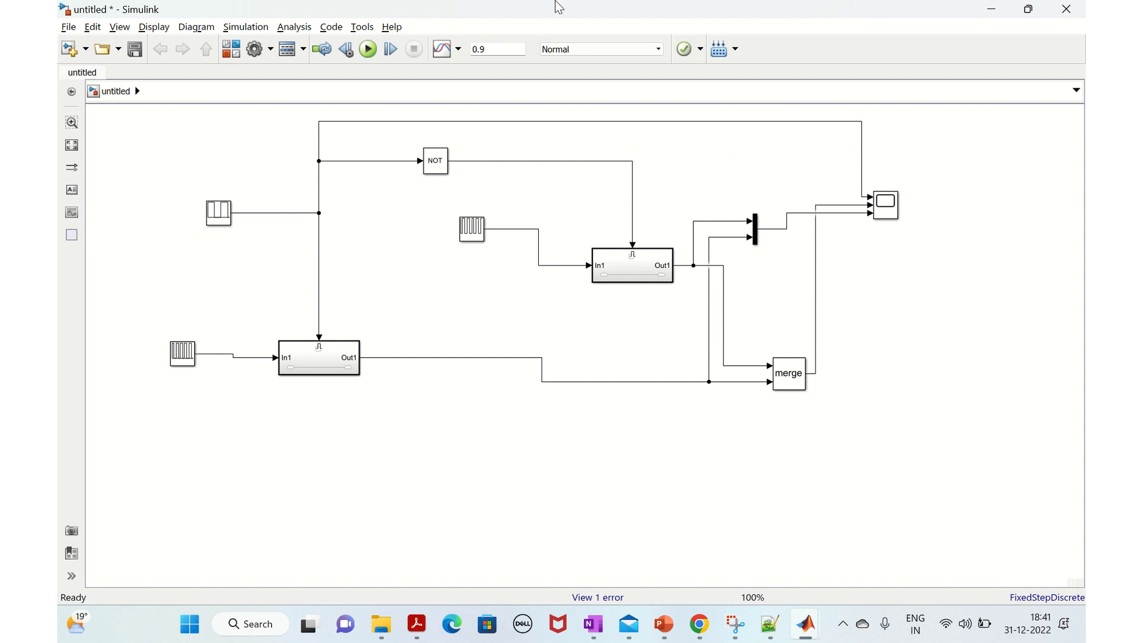
pyautogui.moveTo(582, 4)
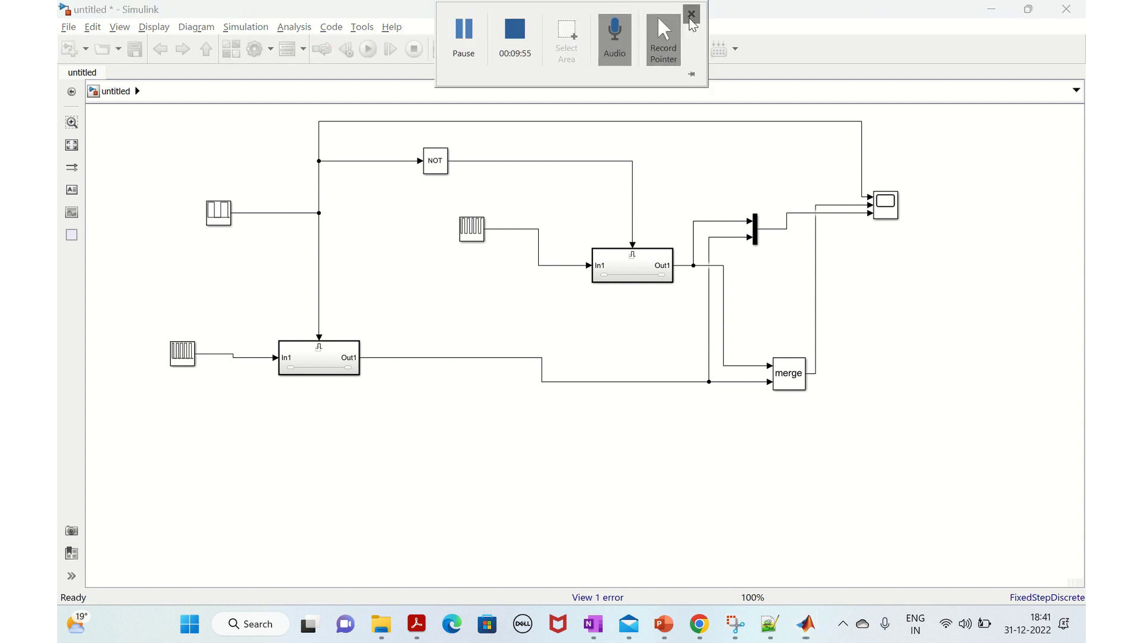